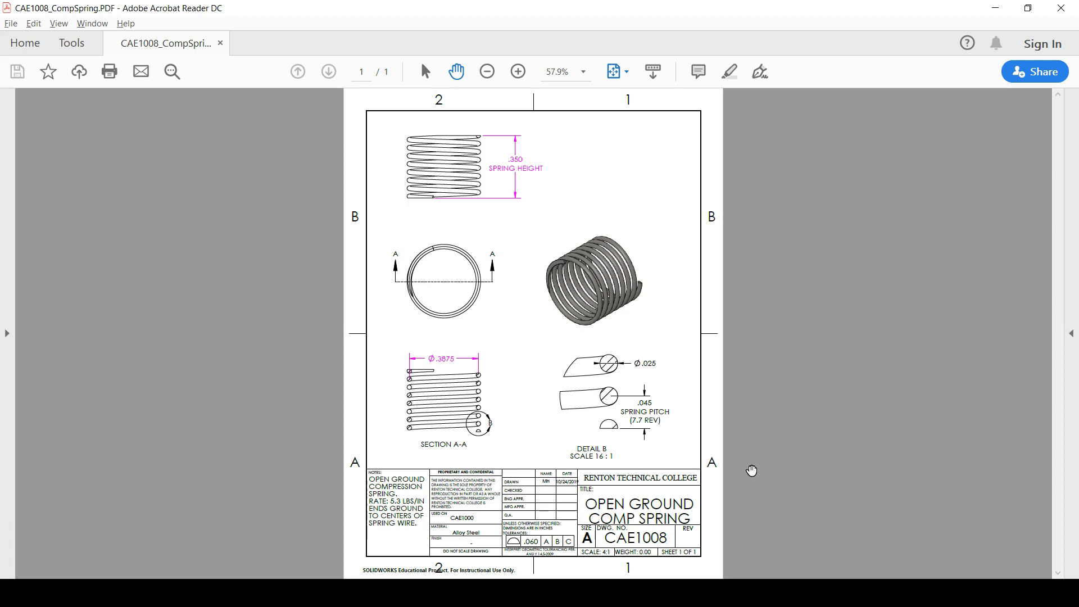
# Switch to SOLIDWORKS and sketch a circle about 2.63 in in diameter, centred on the origin of the Front plane.
pyautogui.click(722, 592)
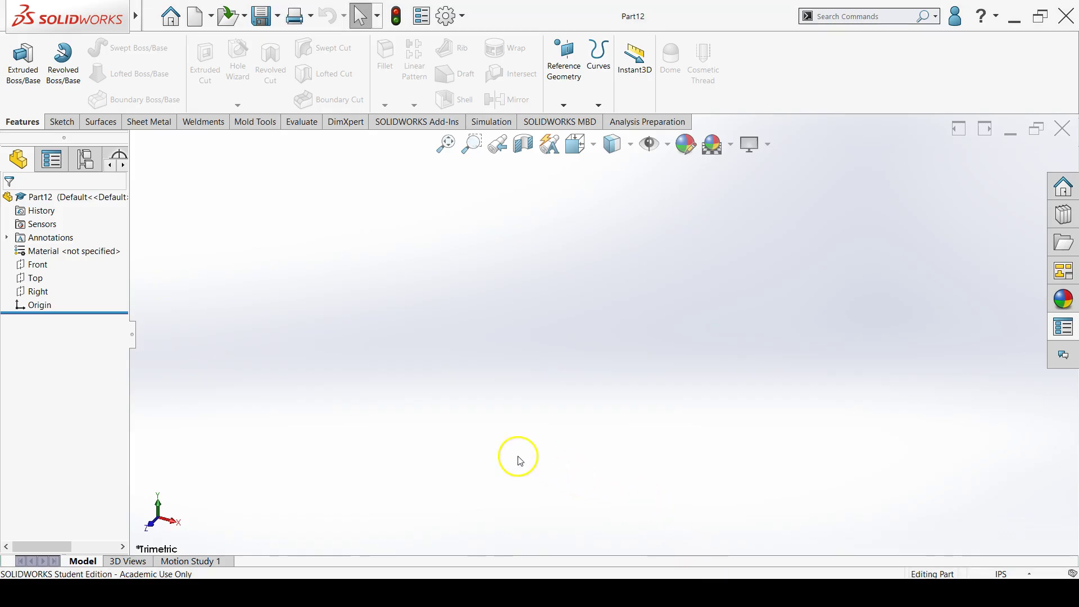
pyautogui.click(35, 265)
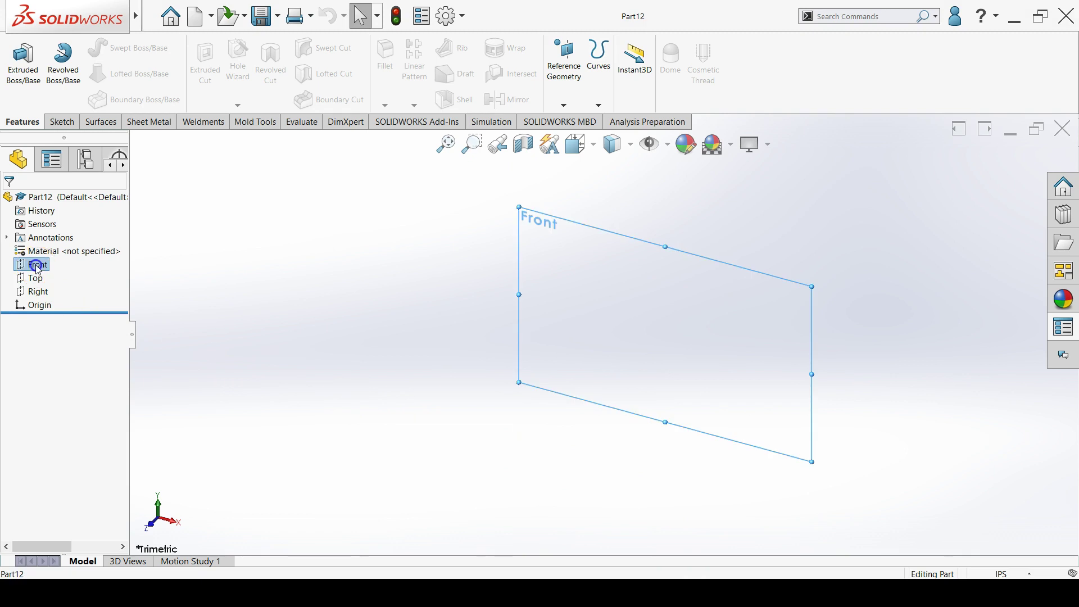
pyautogui.click(46, 251)
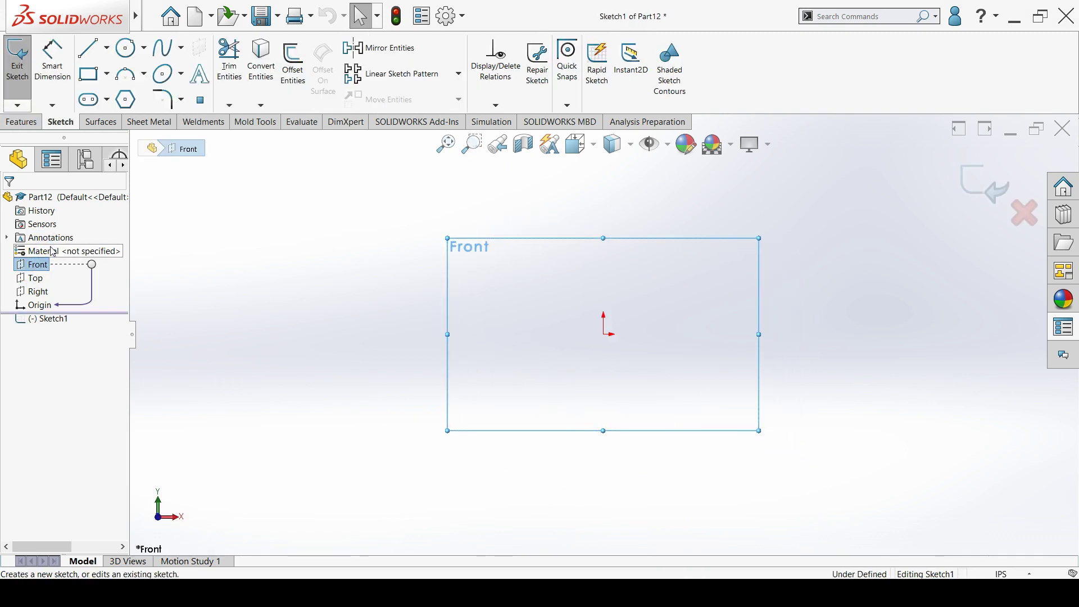
pyautogui.click(129, 49)
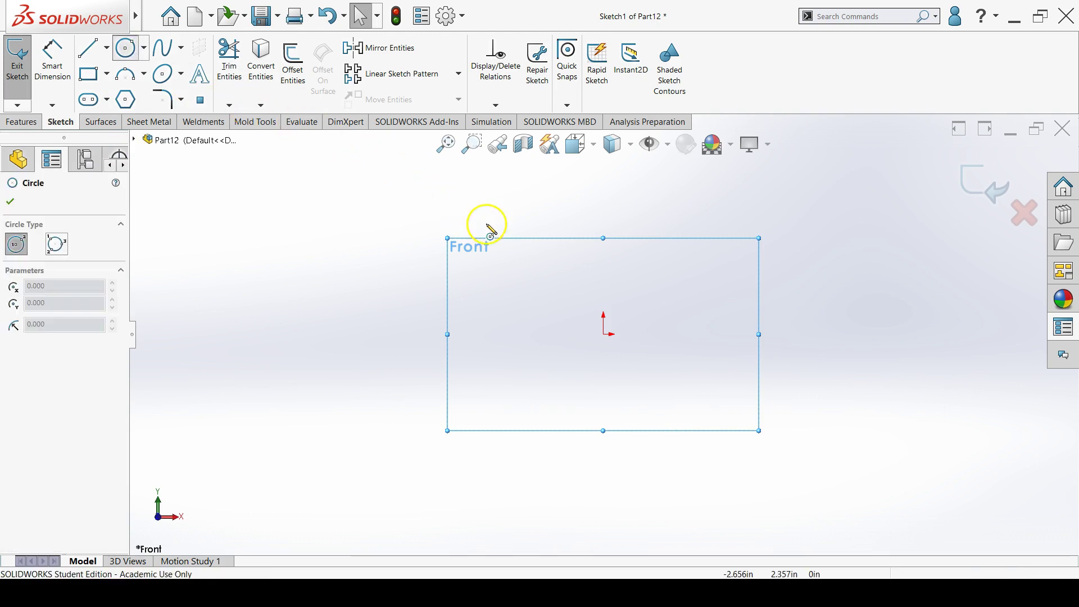
pyautogui.click(604, 333)
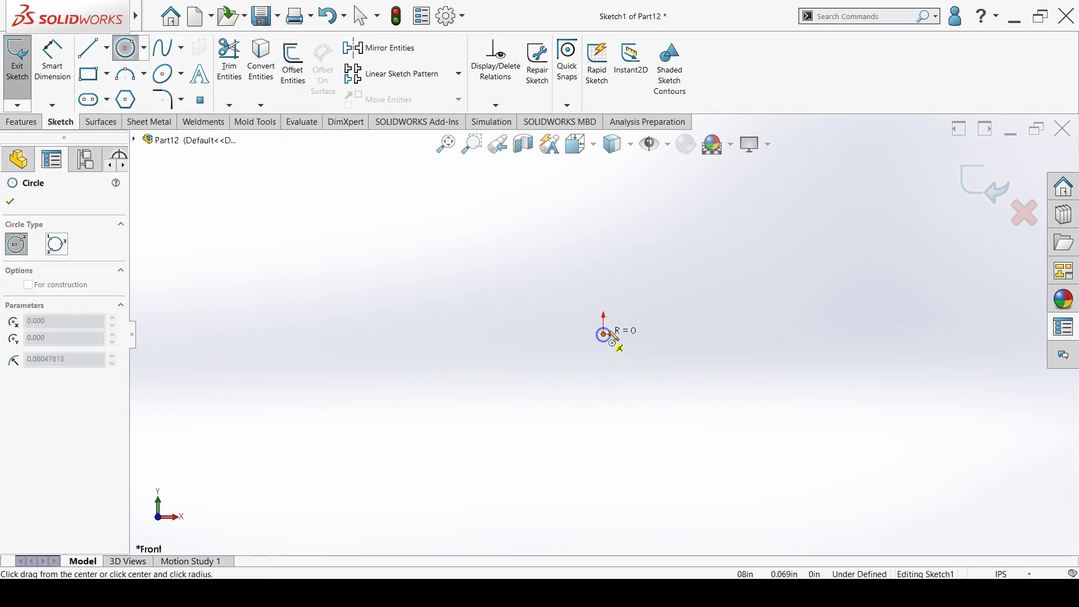
pyautogui.click(649, 289)
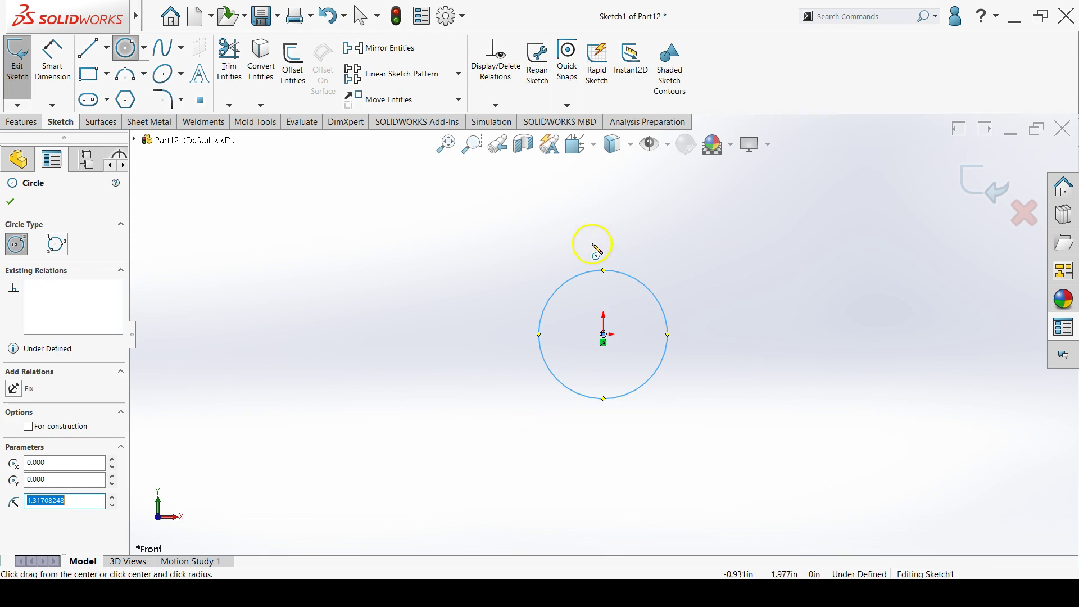
# Dimension the circle's diameter as 0.3875 in.
pyautogui.click(49, 78)
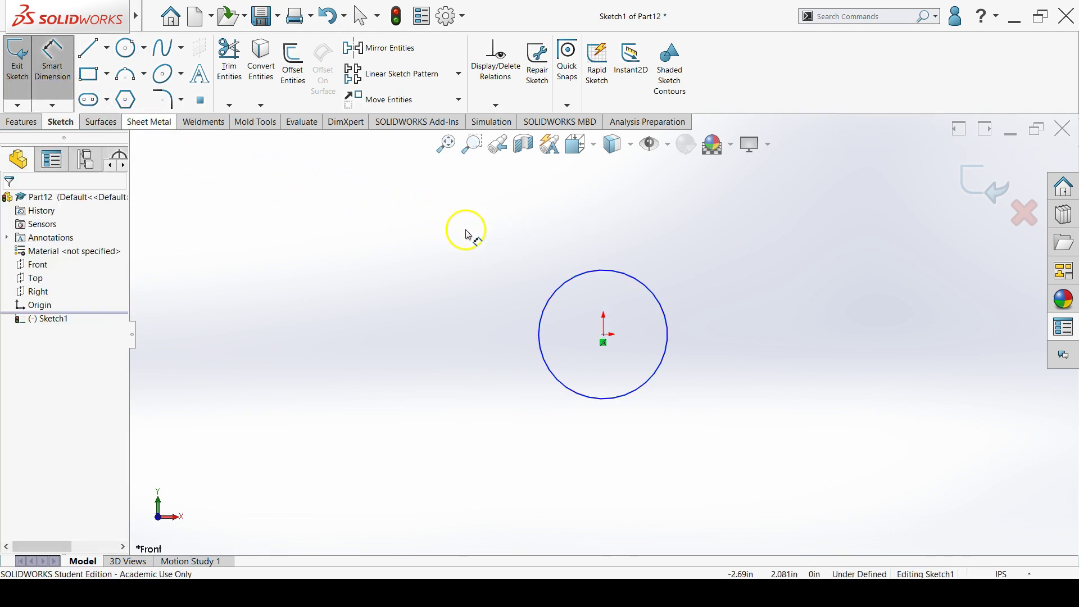
pyautogui.click(551, 284)
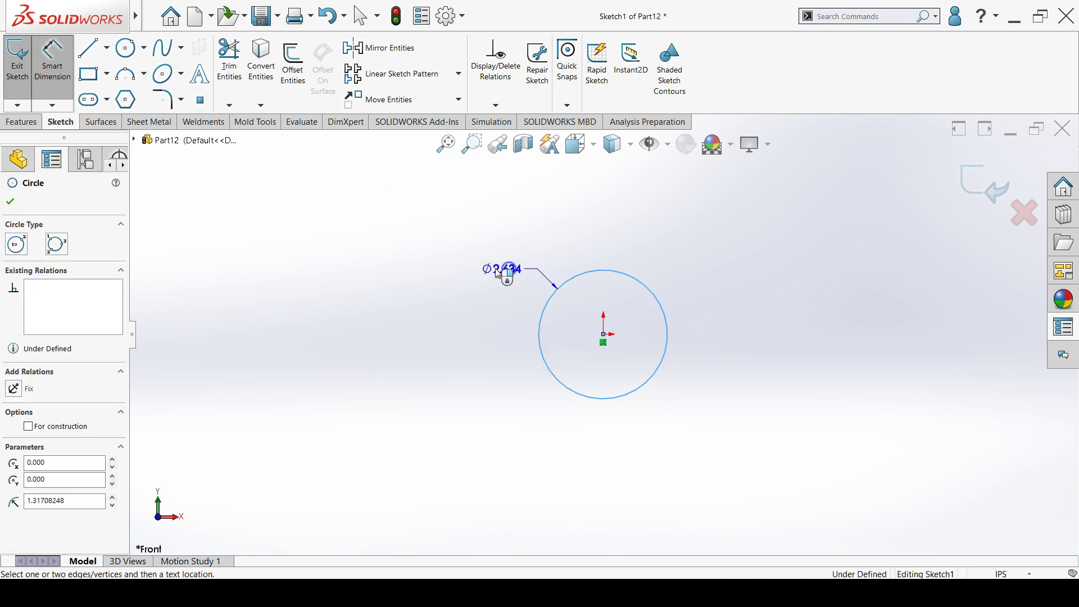
pyautogui.click(504, 273)
pyautogui.click(495, 272)
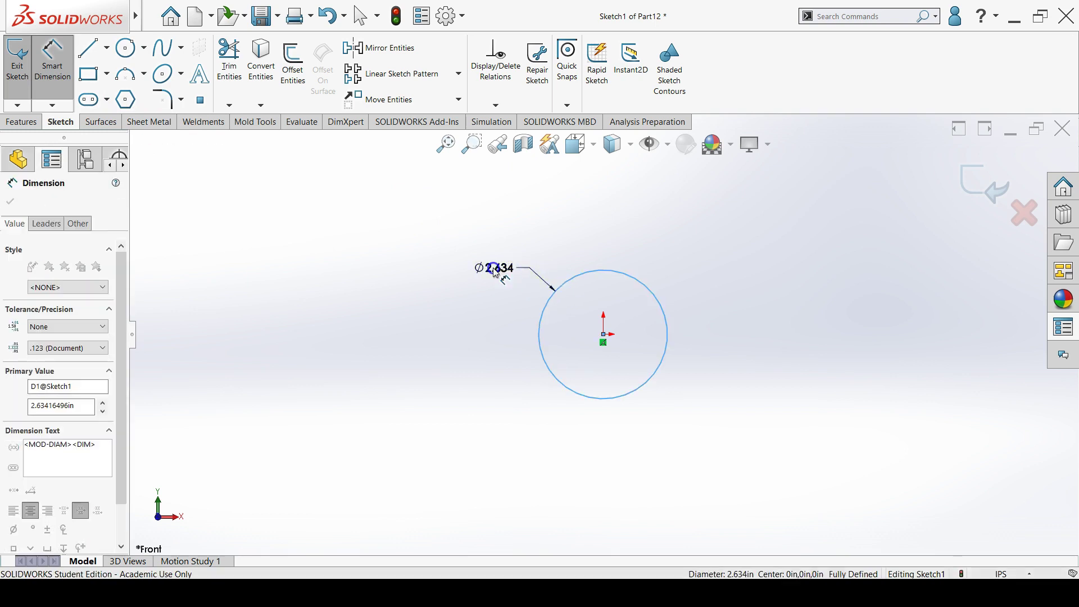
pyautogui.write('.3875')
pyautogui.press('Return')
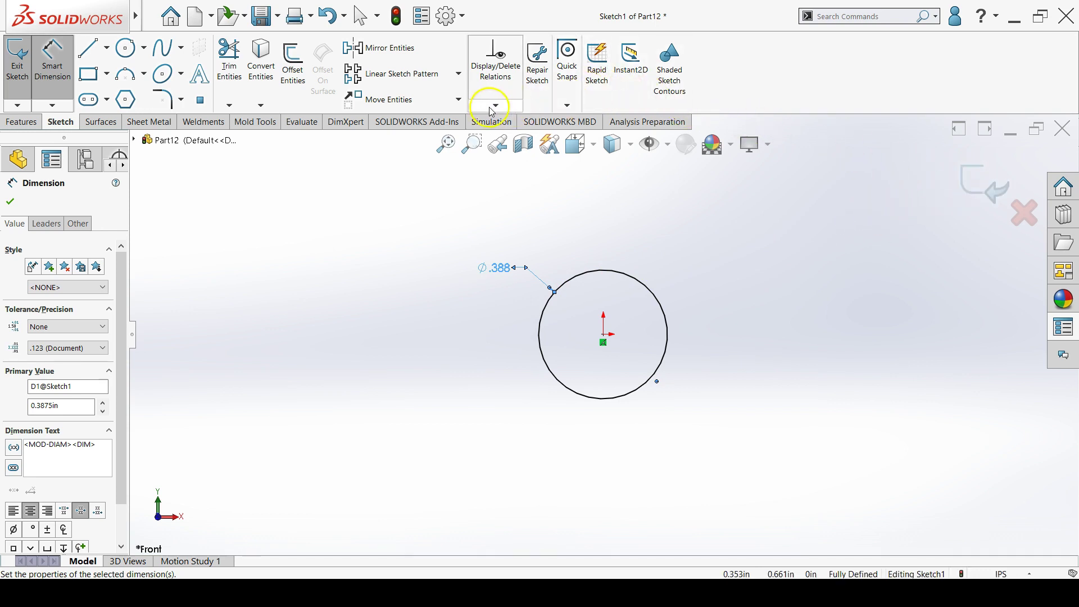
# Start a Helix and Spiral curve from the circle sketch, defined by Height and Revolution.
pyautogui.click(23, 122)
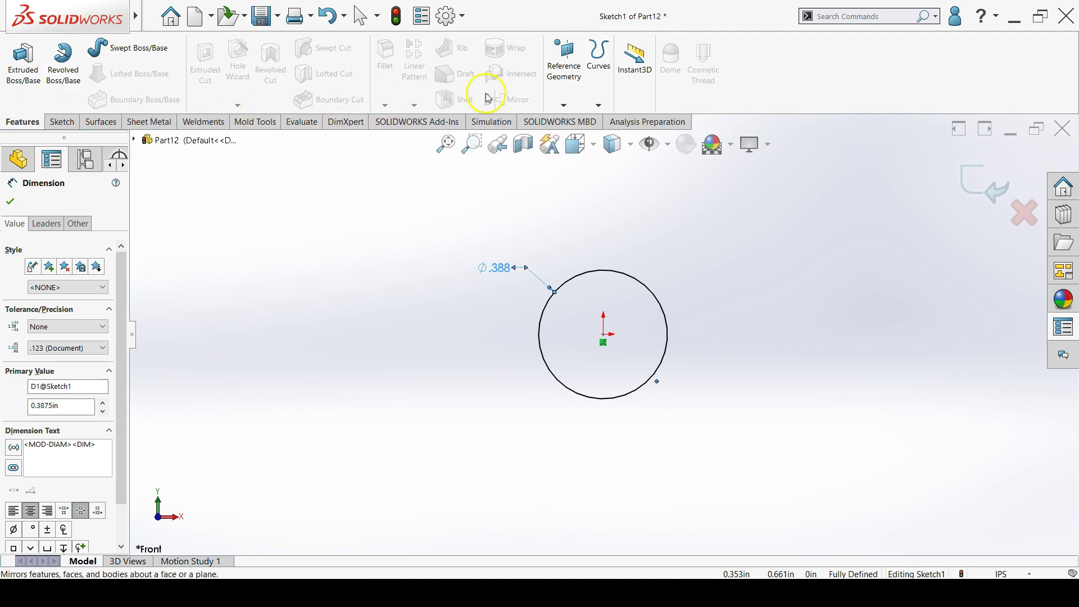
pyautogui.click(598, 103)
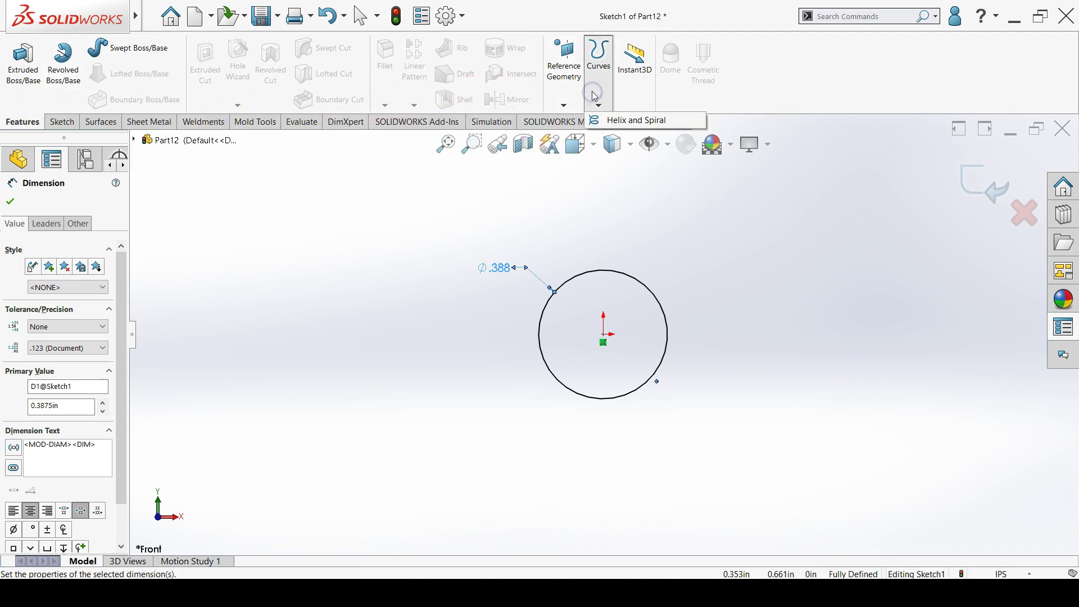
pyautogui.click(617, 121)
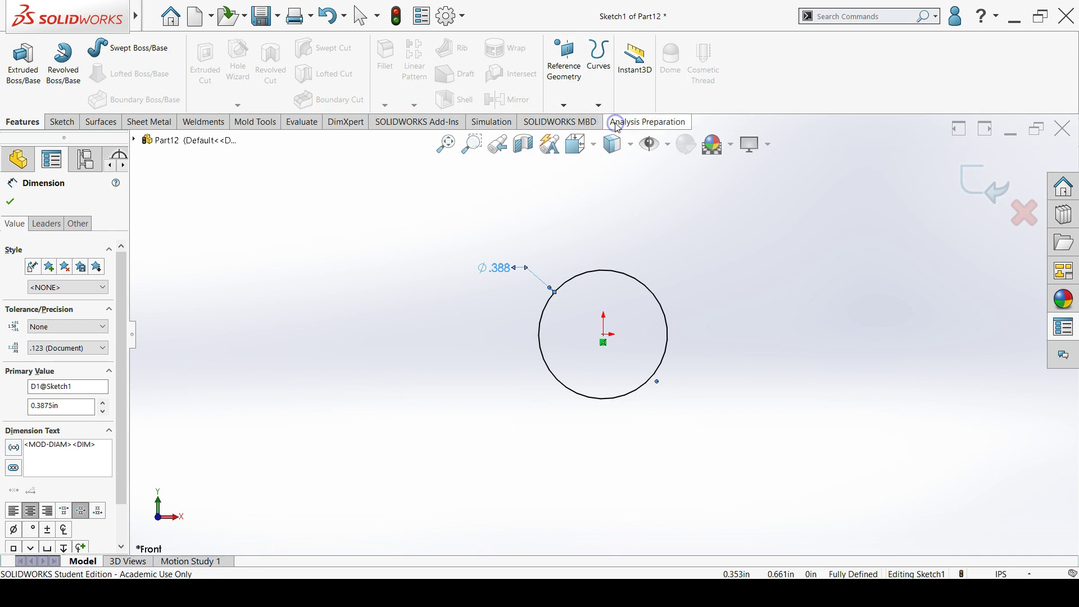
pyautogui.moveTo(681, 294); pyautogui.dragTo(500, 309, button='middle')
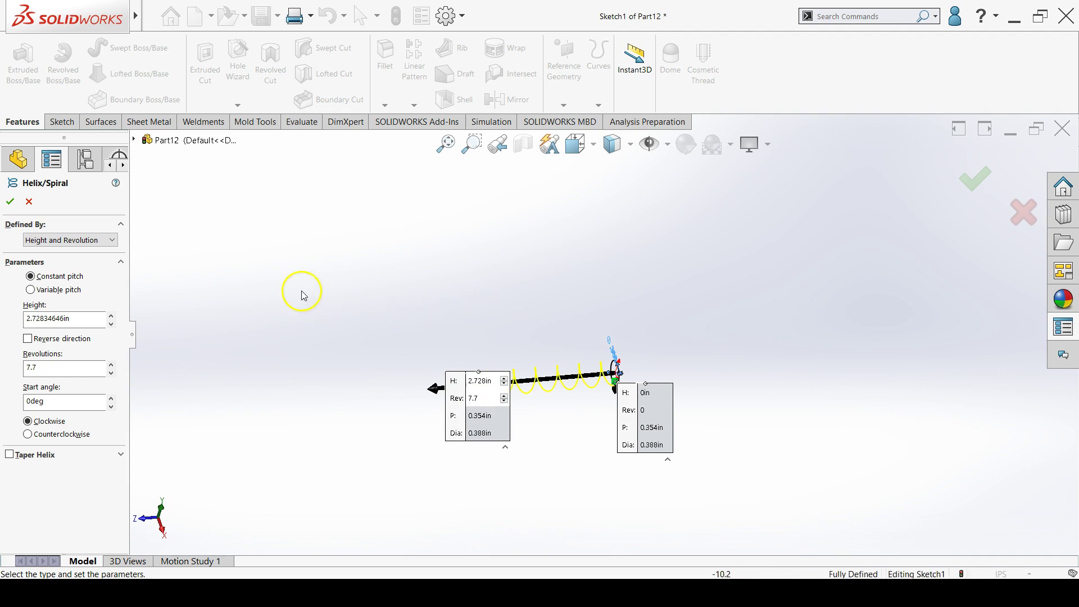
pyautogui.click(108, 242)
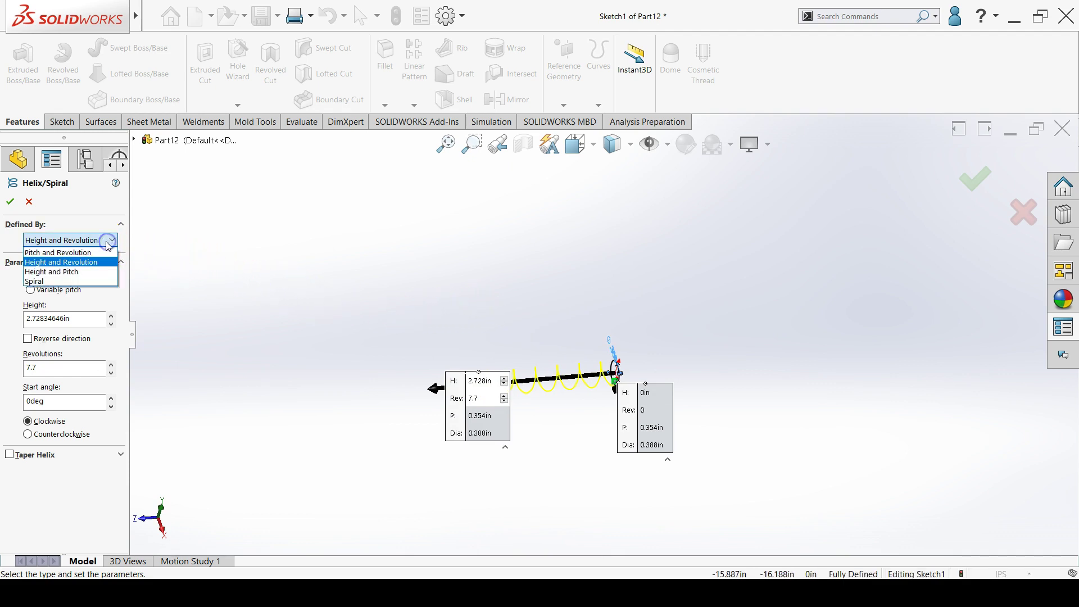
pyautogui.click(48, 263)
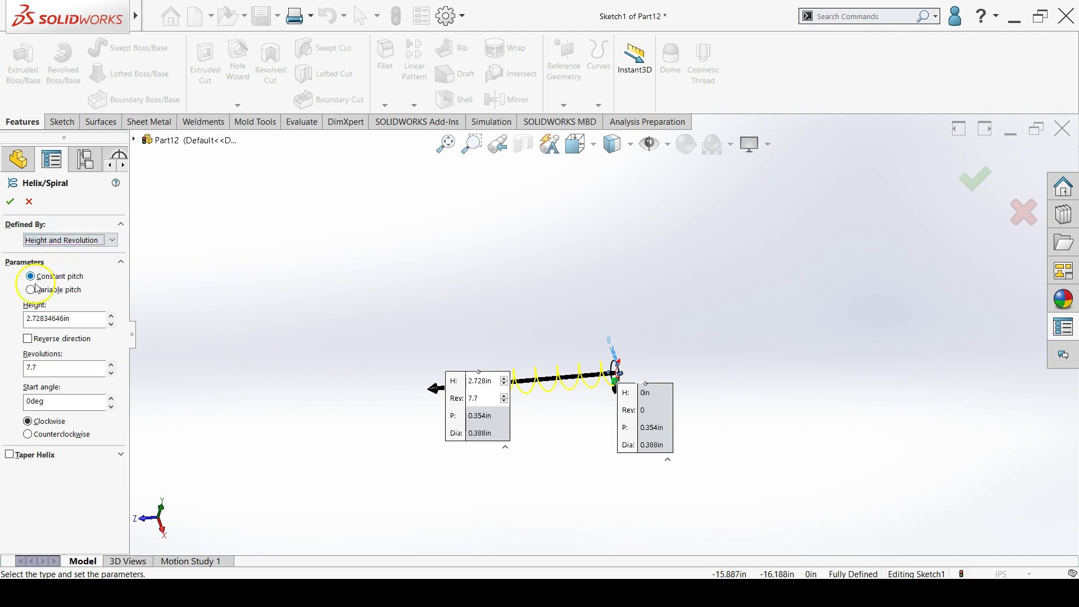
# Set the helix height to 0.35 in and create the constant-pitch, clockwise helix with 7.7 revolutions.
pyautogui.click(77, 321)
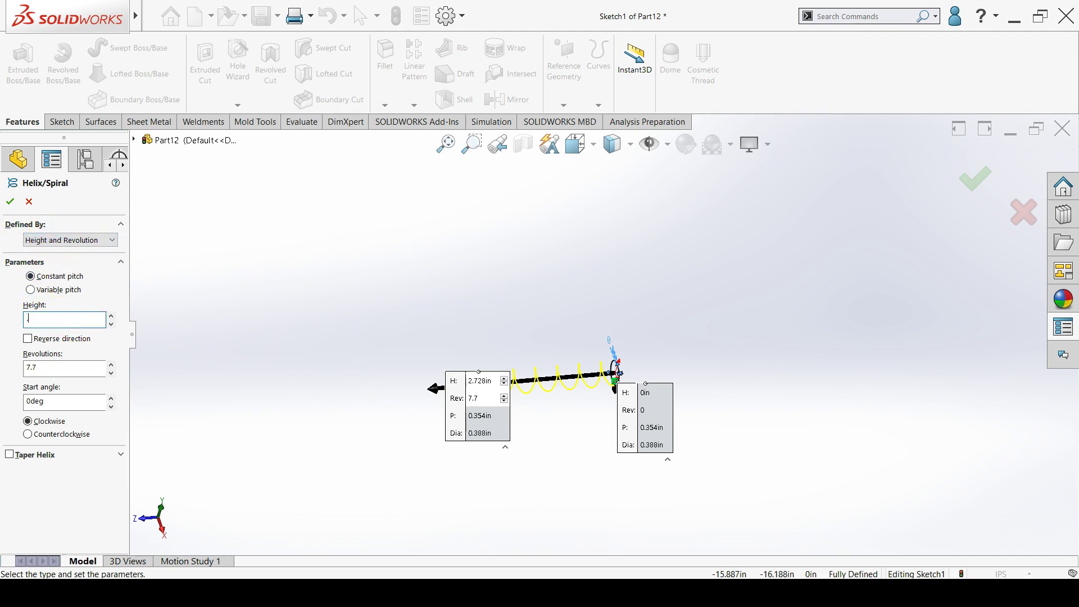
pyautogui.write('.35')
pyautogui.press('Return')
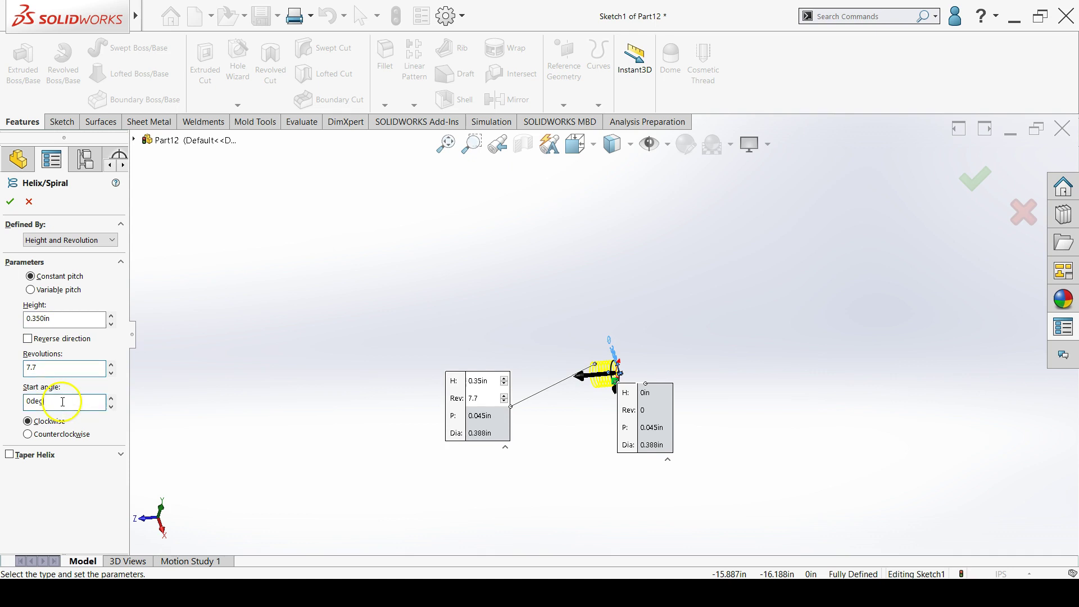
pyautogui.scroll(-4, 598, 374)
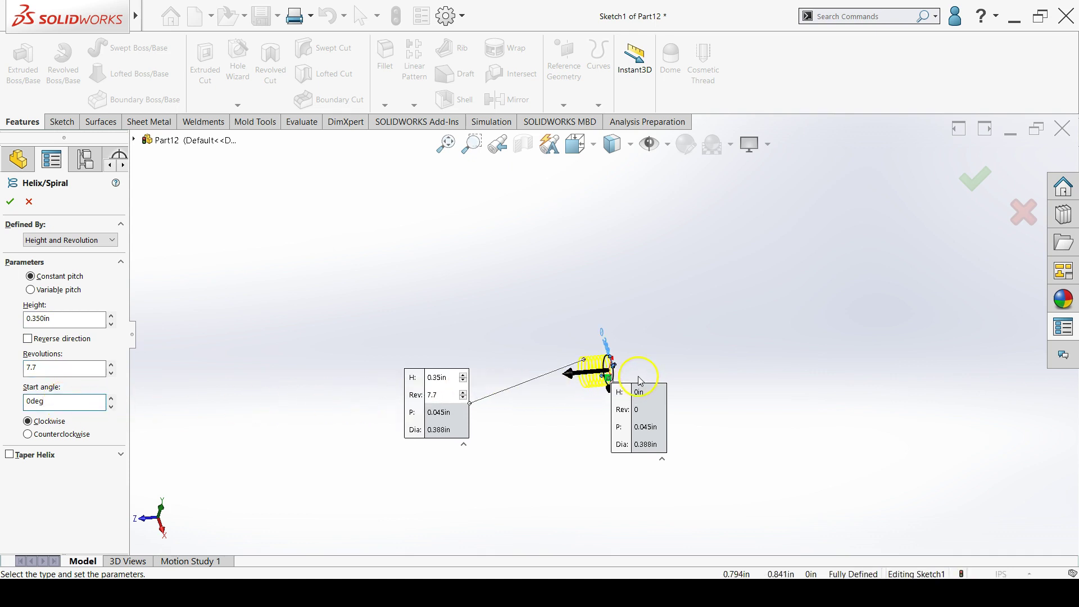
pyautogui.scroll(-5, 597, 371)
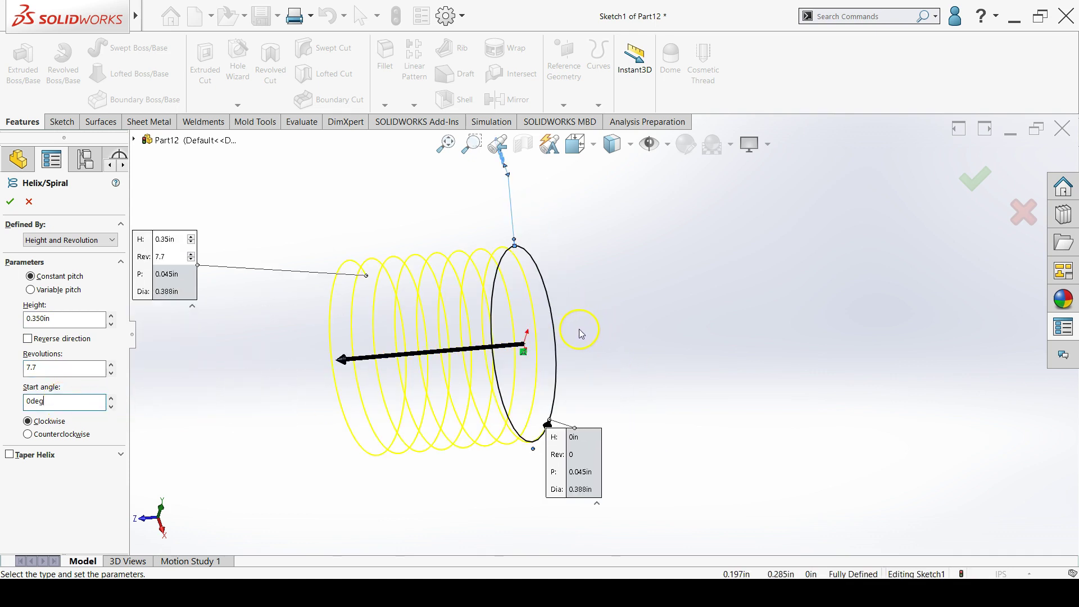
pyautogui.moveTo(569, 336); pyautogui.dragTo(580, 251, button='middle')
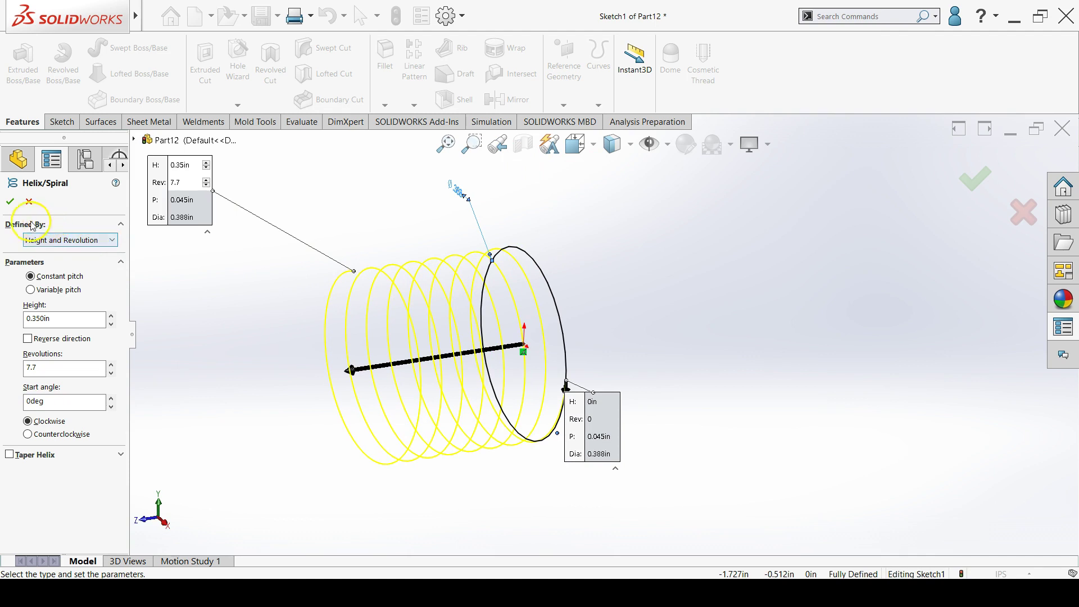
pyautogui.click(8, 203)
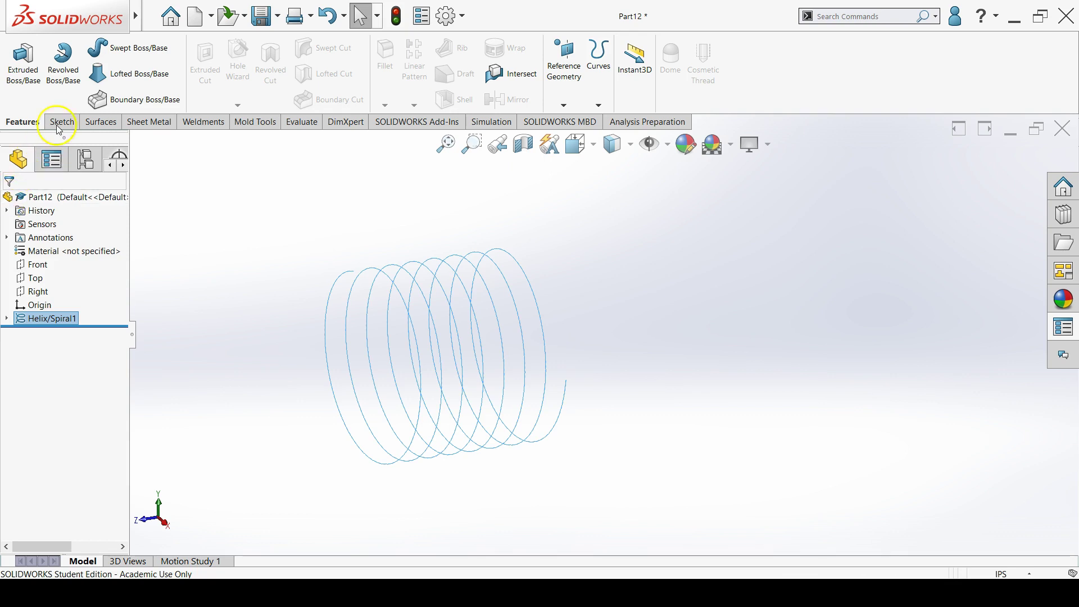
# Sweep a circular profile 0.025 in in diameter along the helix to form the spring wire.
pyautogui.click(121, 55)
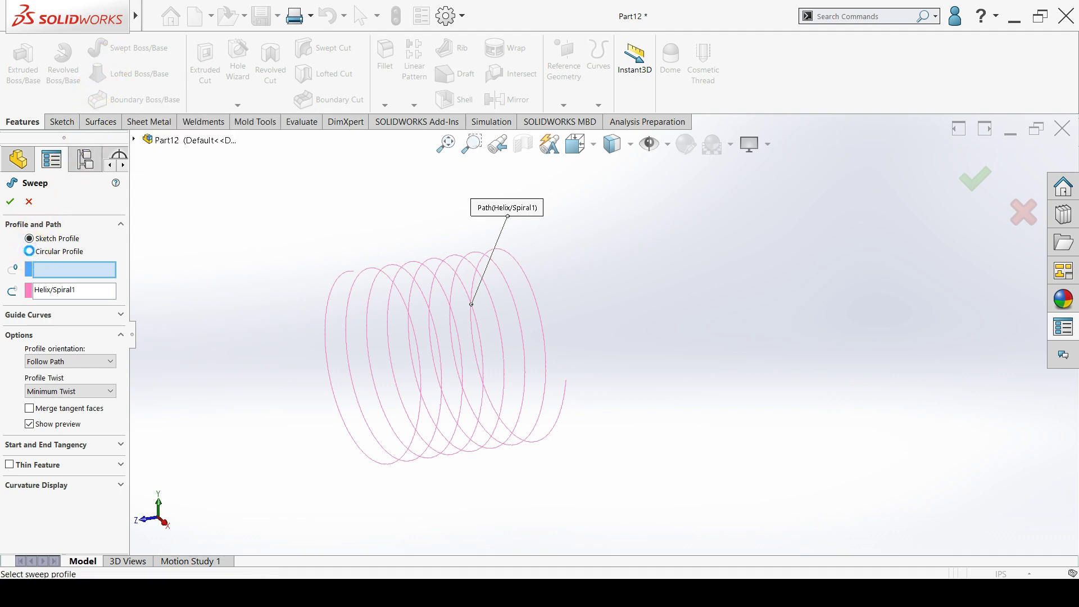
pyautogui.click(53, 254)
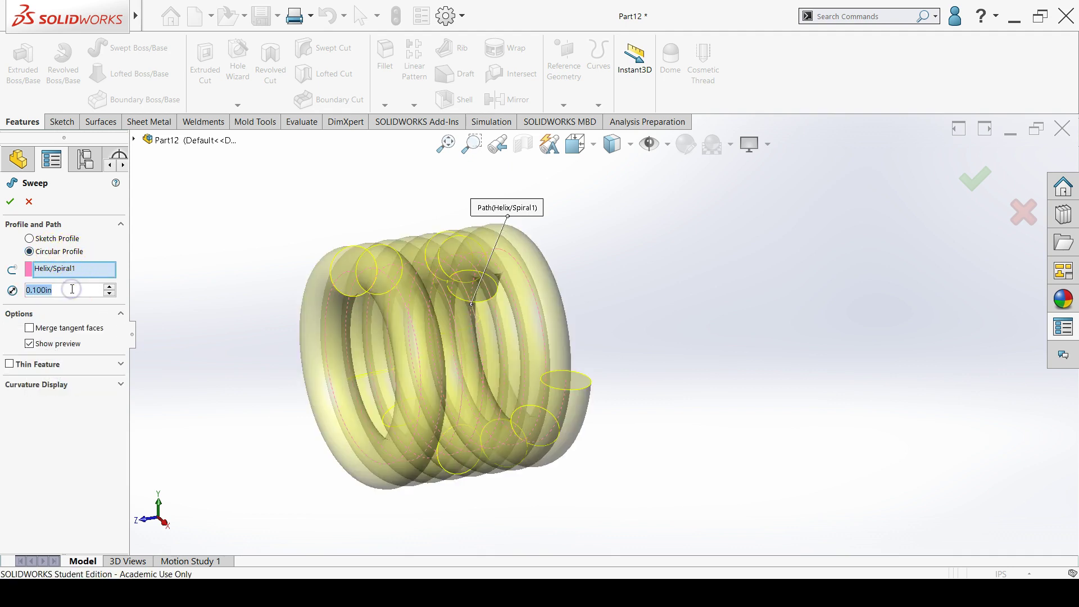
pyautogui.write('.0')
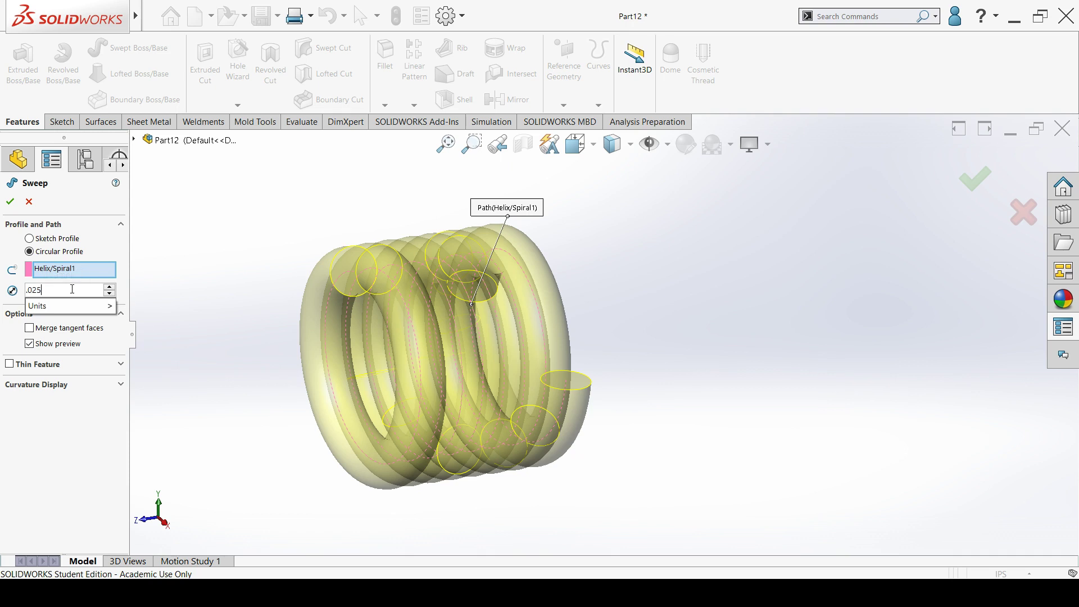
pyautogui.write('25')
pyautogui.press('Return')
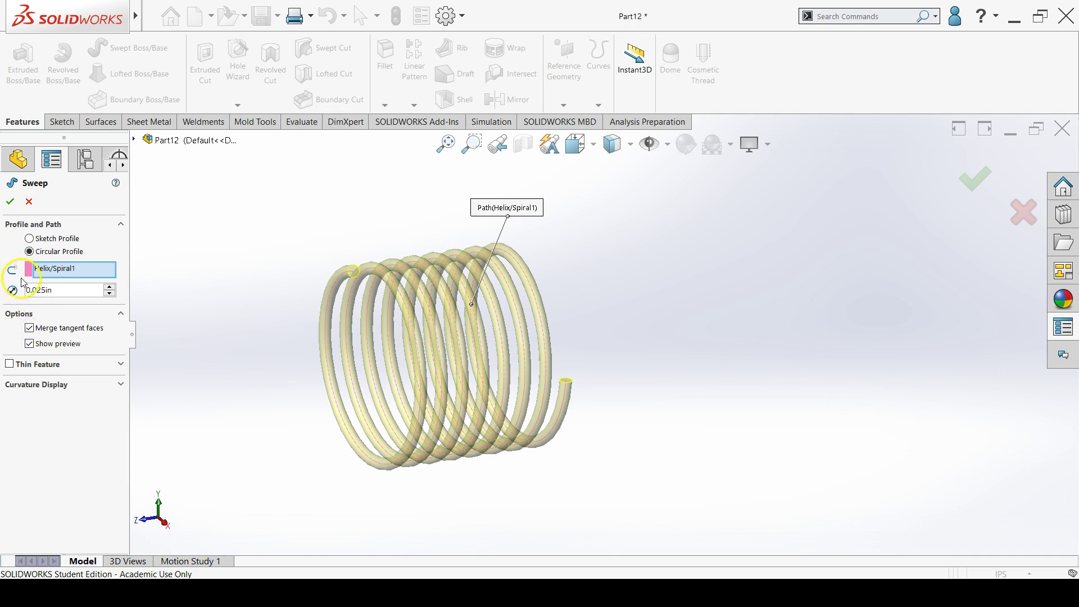
pyautogui.click(10, 201)
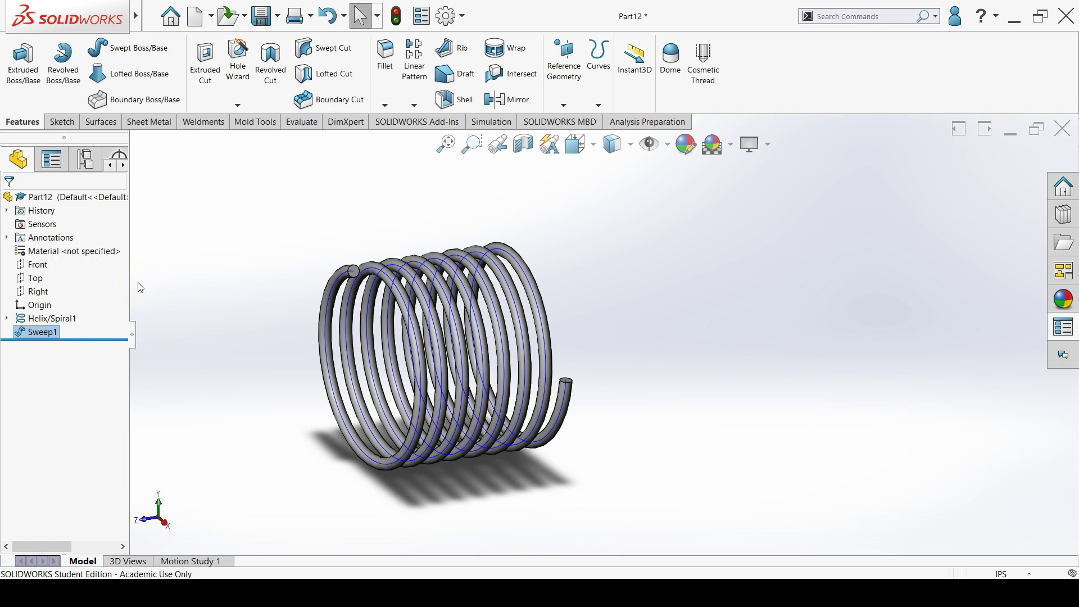
# Open a new sketch on the Front plane and create intersection curves from the outer face of the spring wire.
pyautogui.click(58, 268)
pyautogui.click(50, 252)
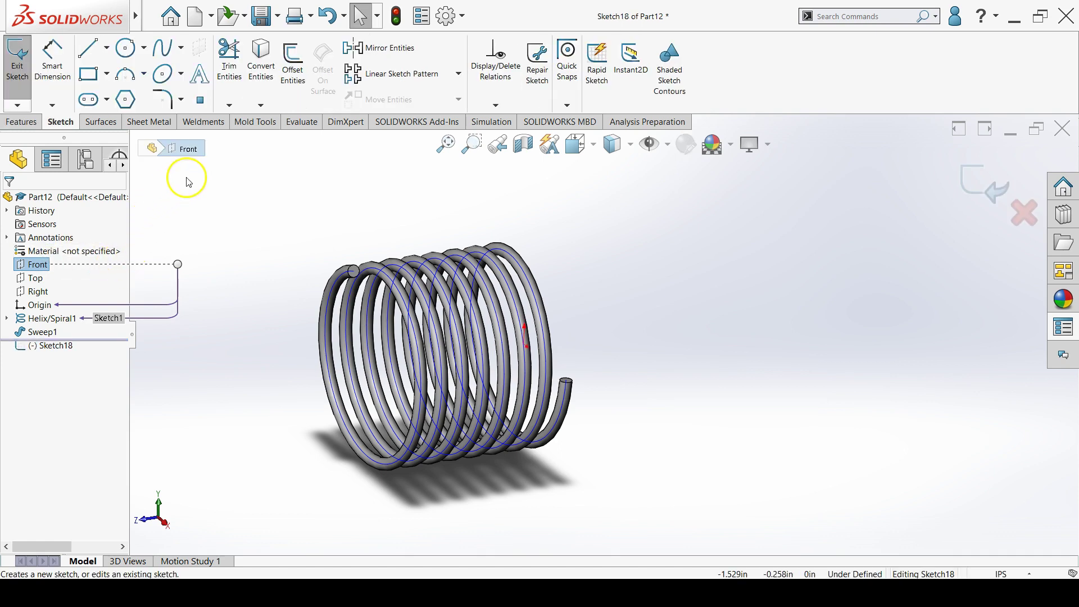
pyautogui.click(261, 105)
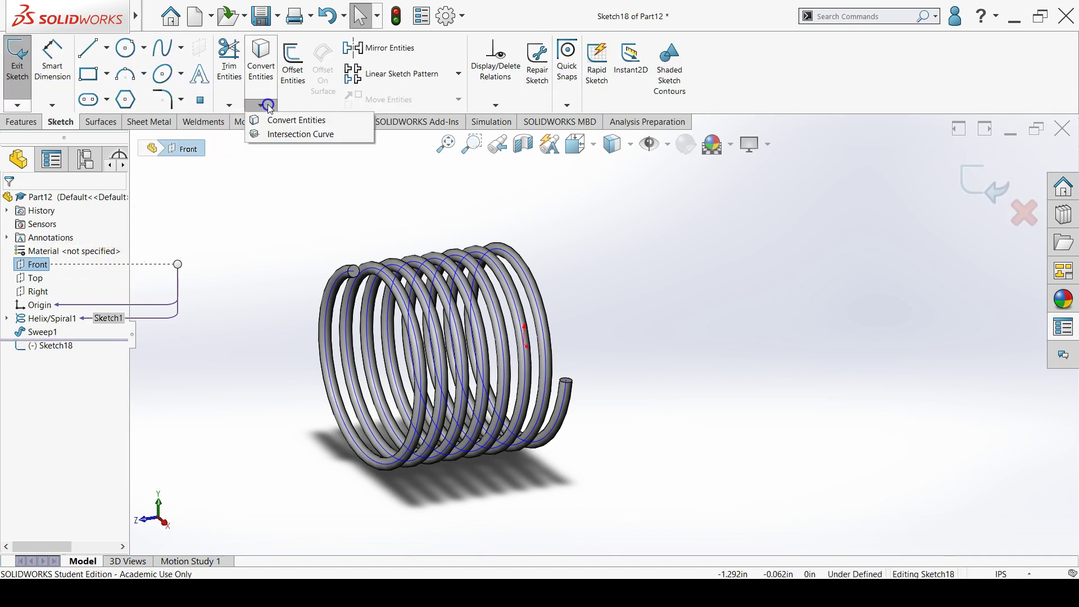
pyautogui.click(294, 135)
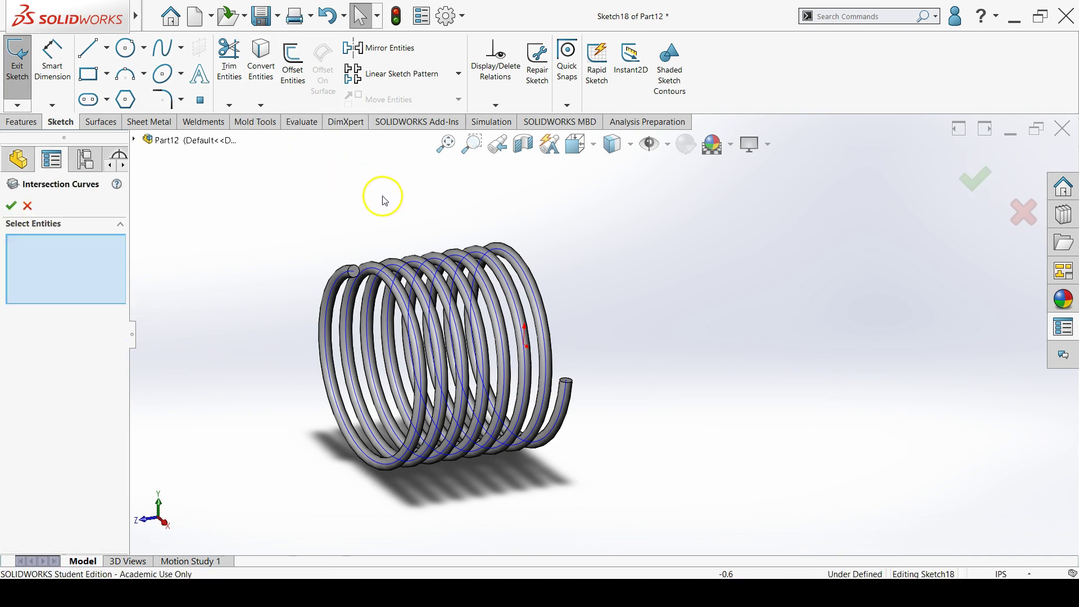
pyautogui.click(498, 248)
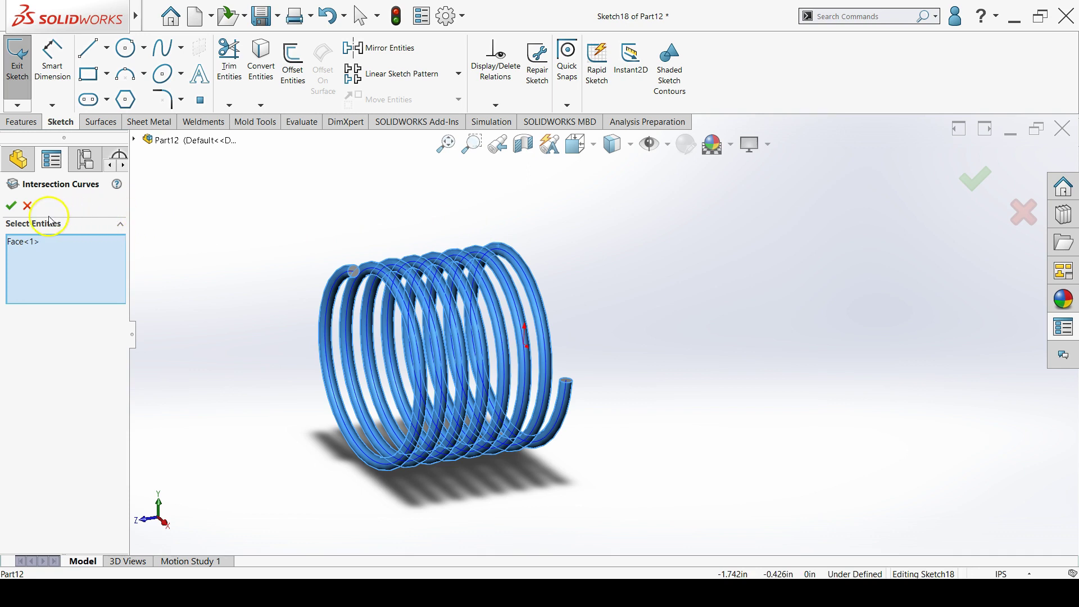
pyautogui.click(11, 206)
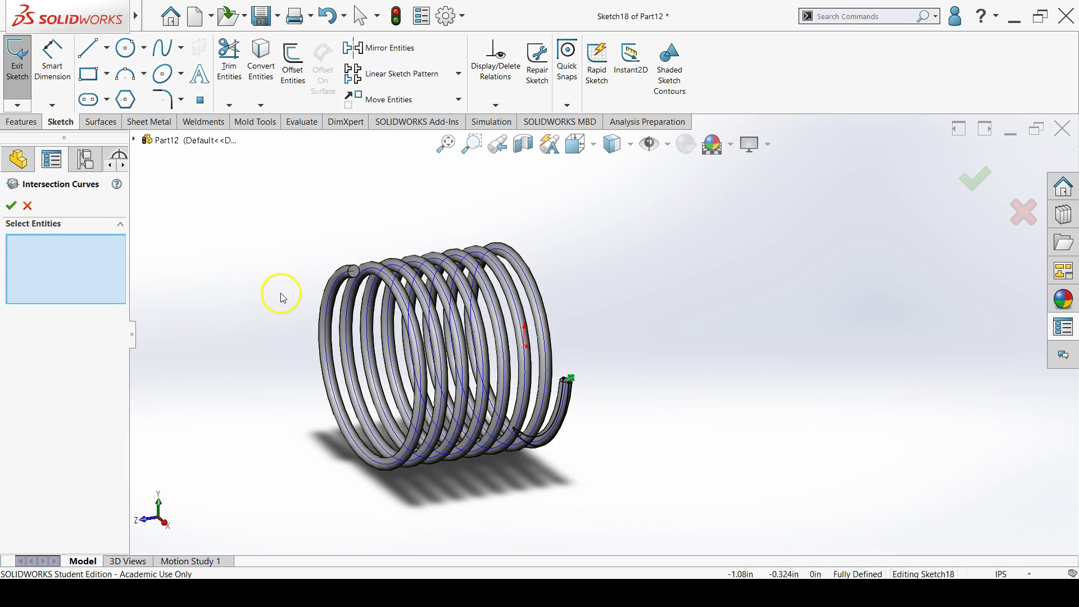
pyautogui.click(11, 206)
# Close the intersection-curve profile with a line across the wire's end face between the two open curve endpoints.
pyautogui.moveTo(634, 356); pyautogui.dragTo(441, 393, button='middle')
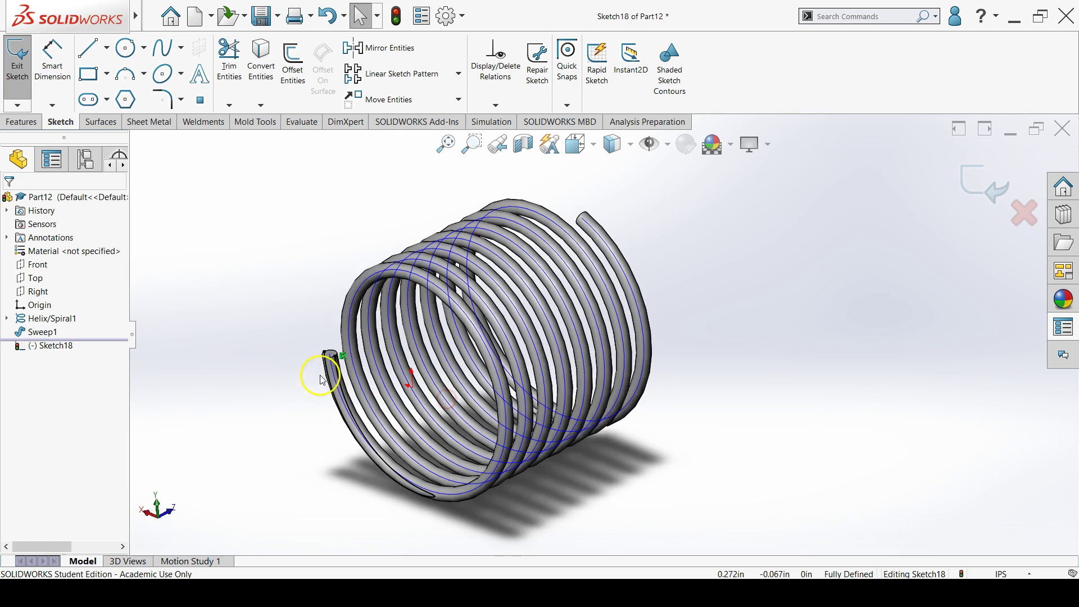
pyautogui.scroll(-3, 337, 381)
pyautogui.scroll(-3, 423, 339)
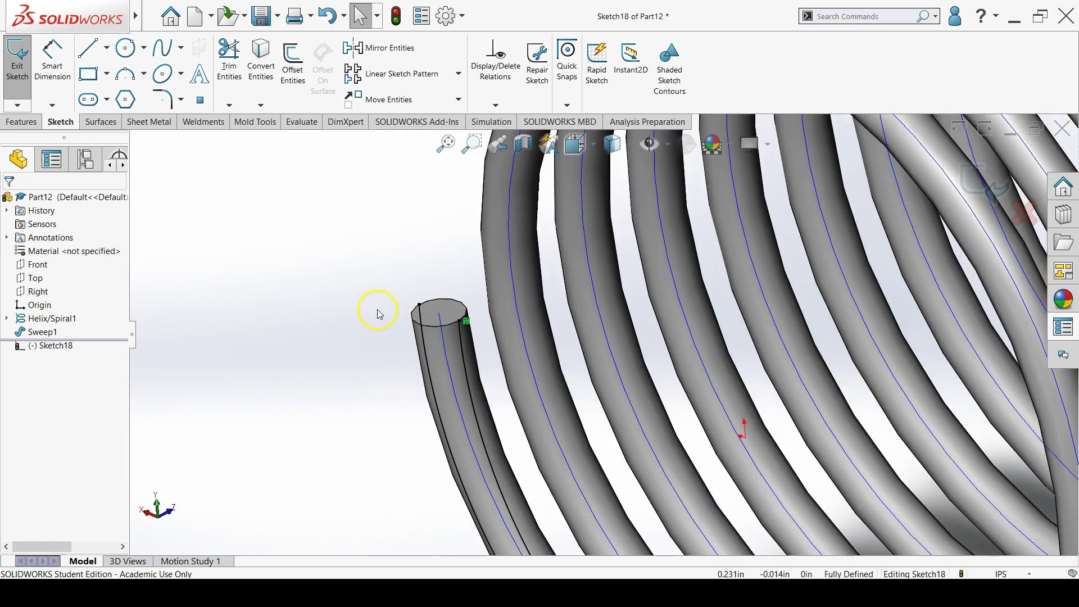
pyautogui.click(90, 51)
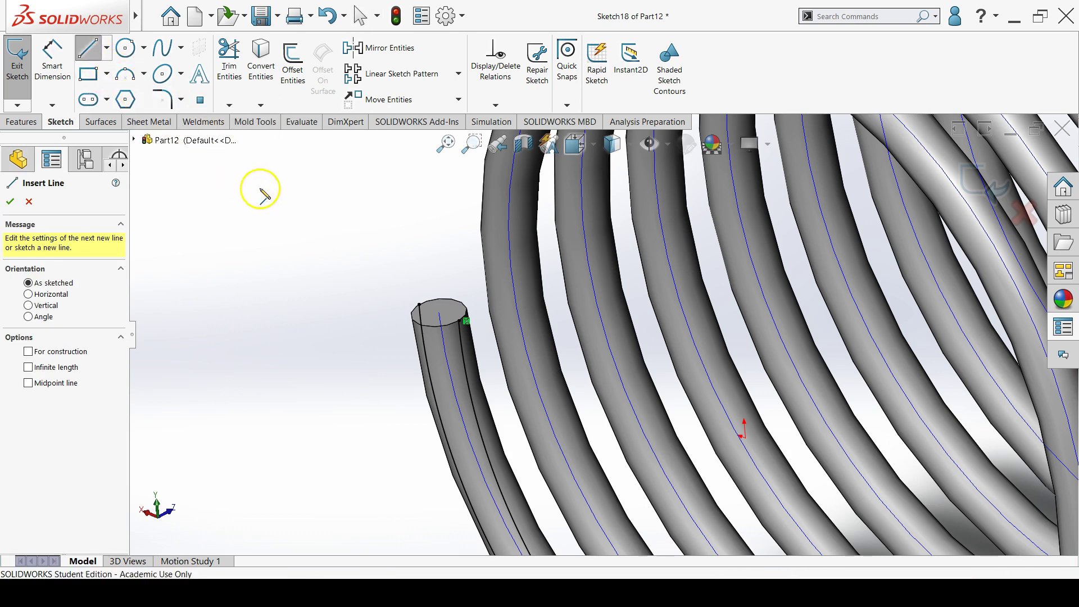
pyautogui.click(419, 304)
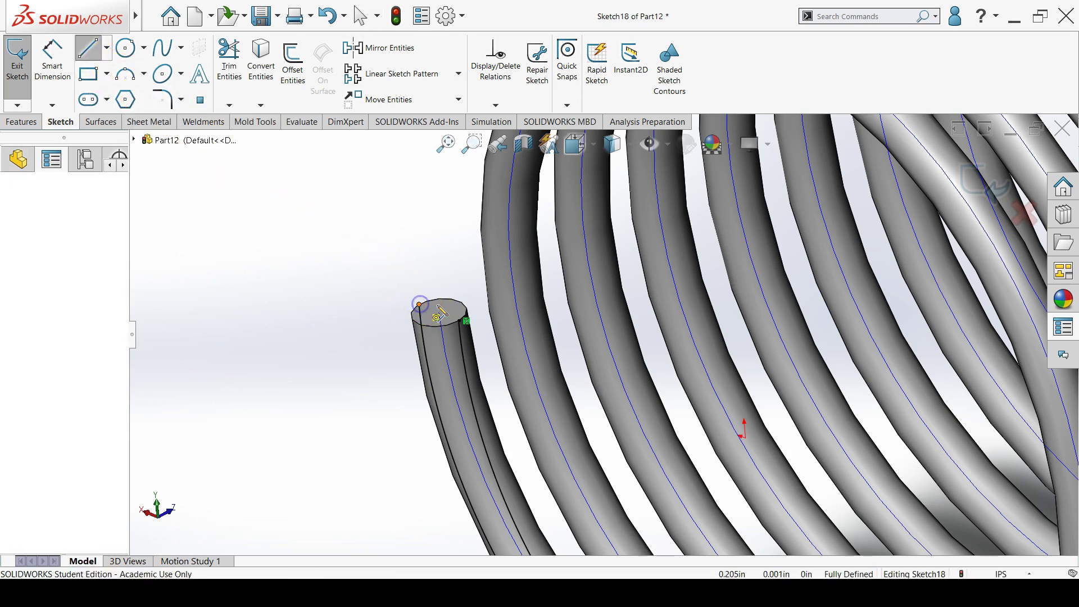
pyautogui.click(460, 321)
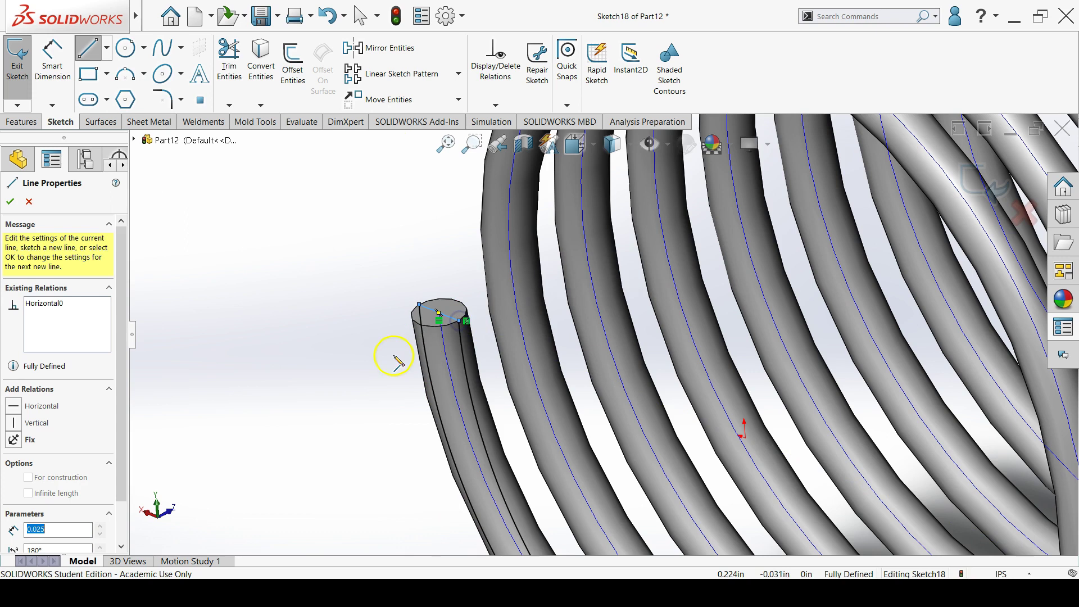
pyautogui.rightClick(358, 373)
pyautogui.click(375, 381)
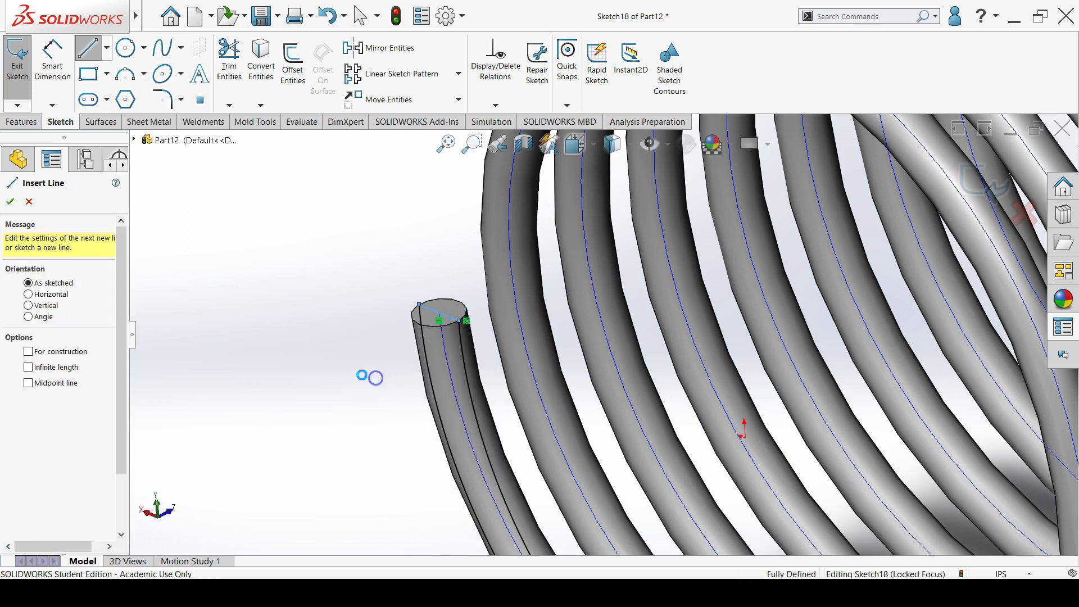
# Cut-extrude the closed profile with the Through All end condition to grind the first spring end flat.
pyautogui.moveTo(344, 376); pyautogui.dragTo(351, 262, button='middle')
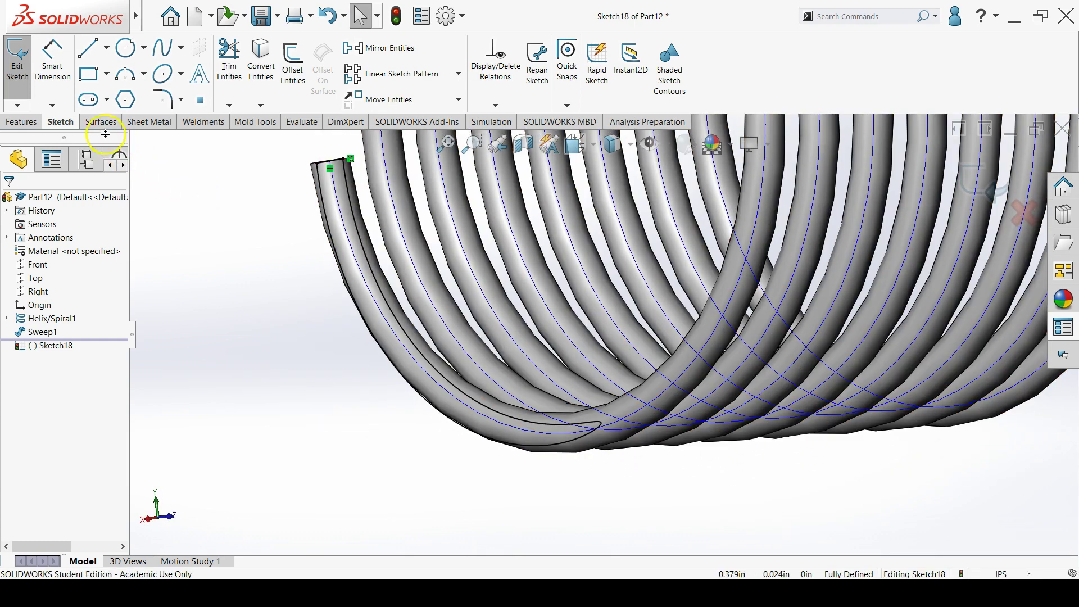
pyautogui.click(23, 121)
pyautogui.click(191, 72)
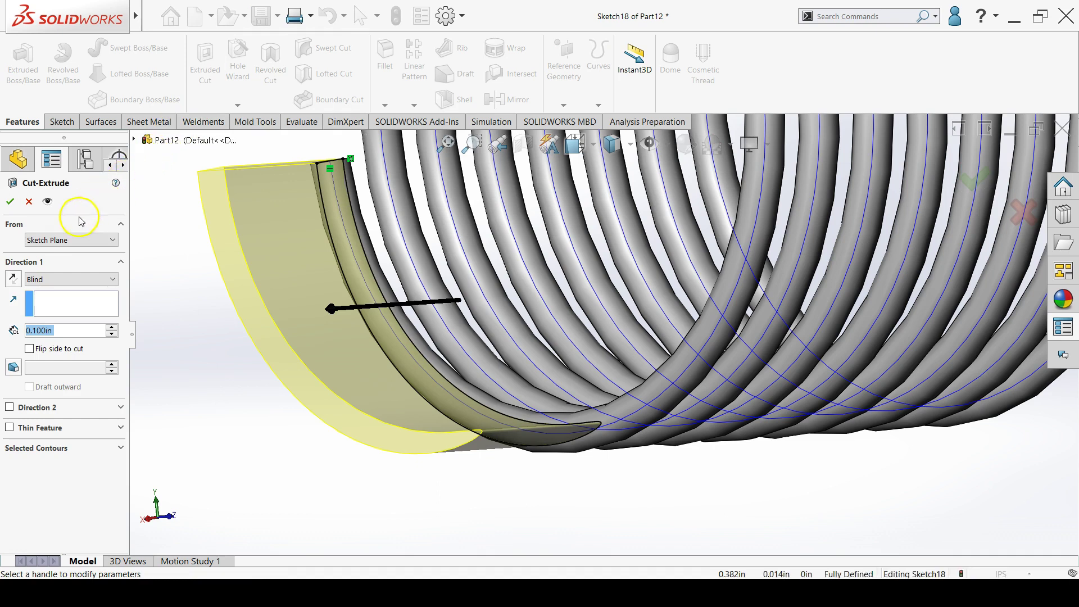
pyautogui.click(45, 275)
pyautogui.click(48, 296)
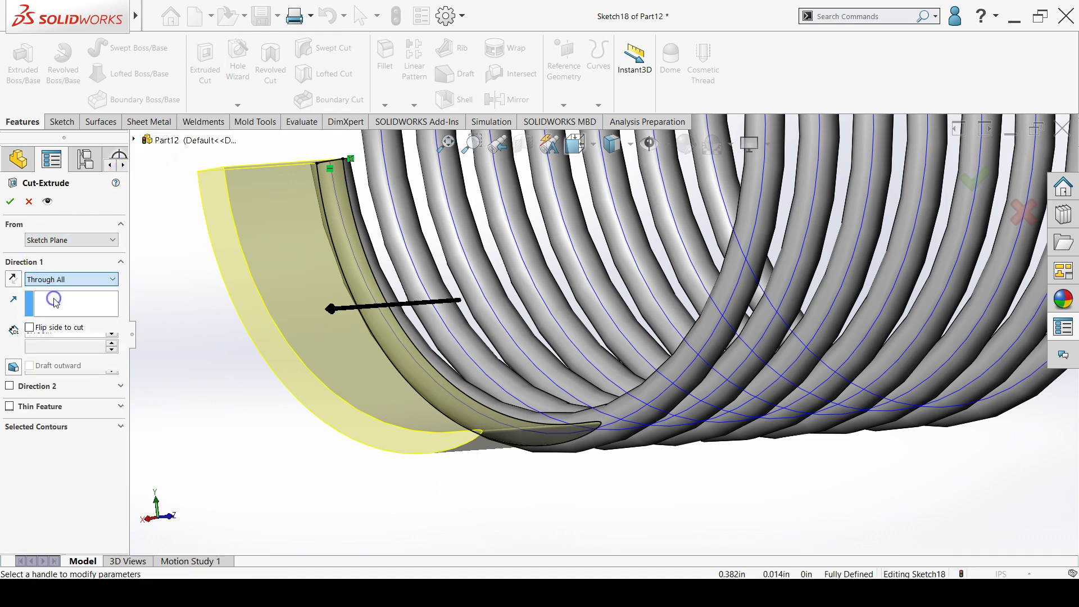
pyautogui.click(11, 200)
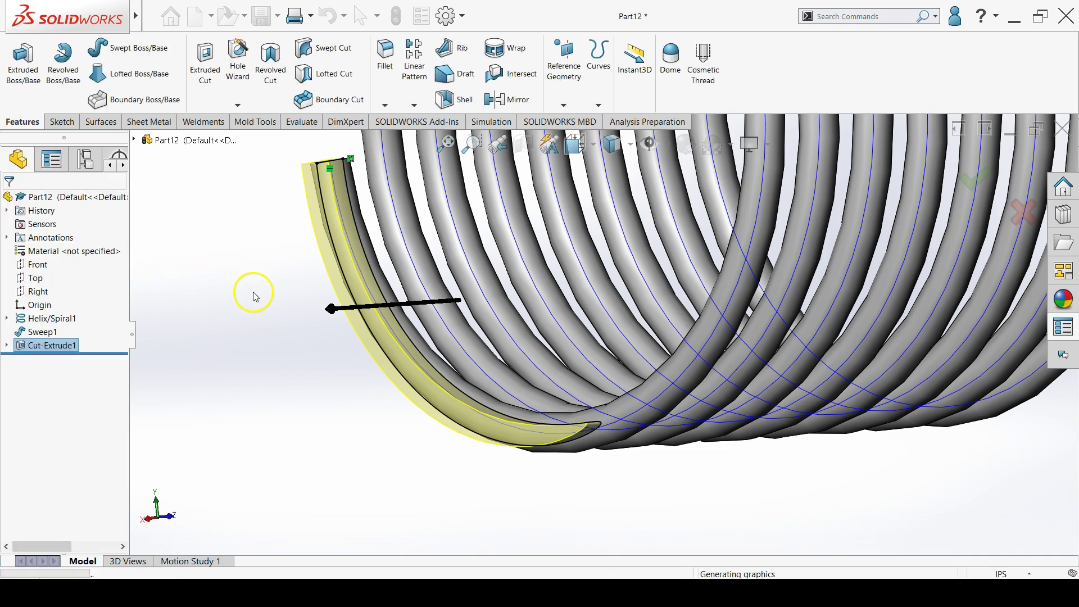
# Hide the helix curve running through the spring wire.
pyautogui.press('f')
pyautogui.moveTo(265, 296); pyautogui.dragTo(358, 384, button='middle')
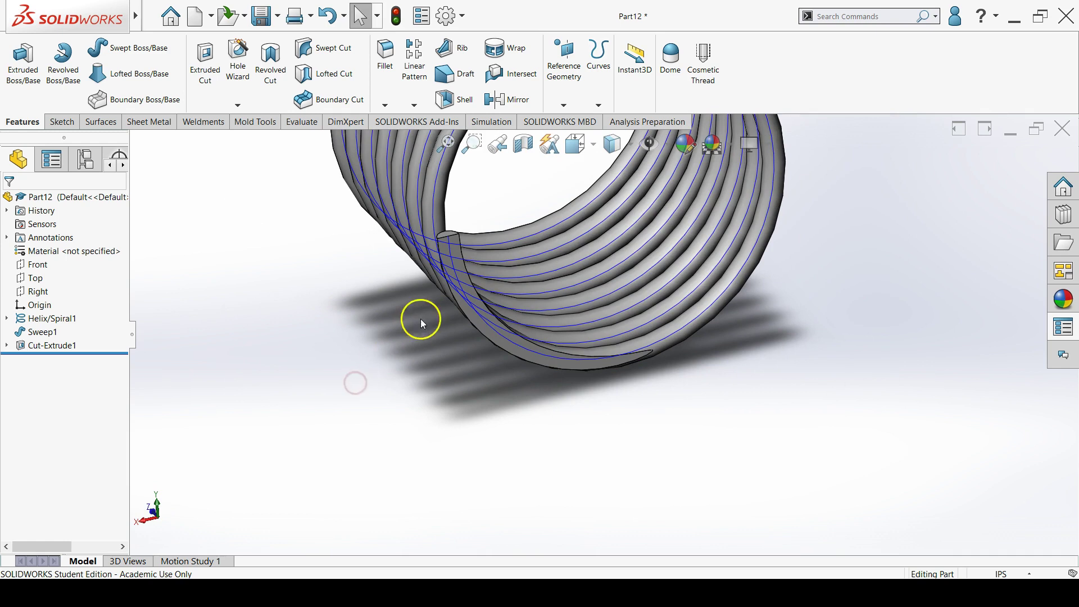
pyautogui.click(451, 259)
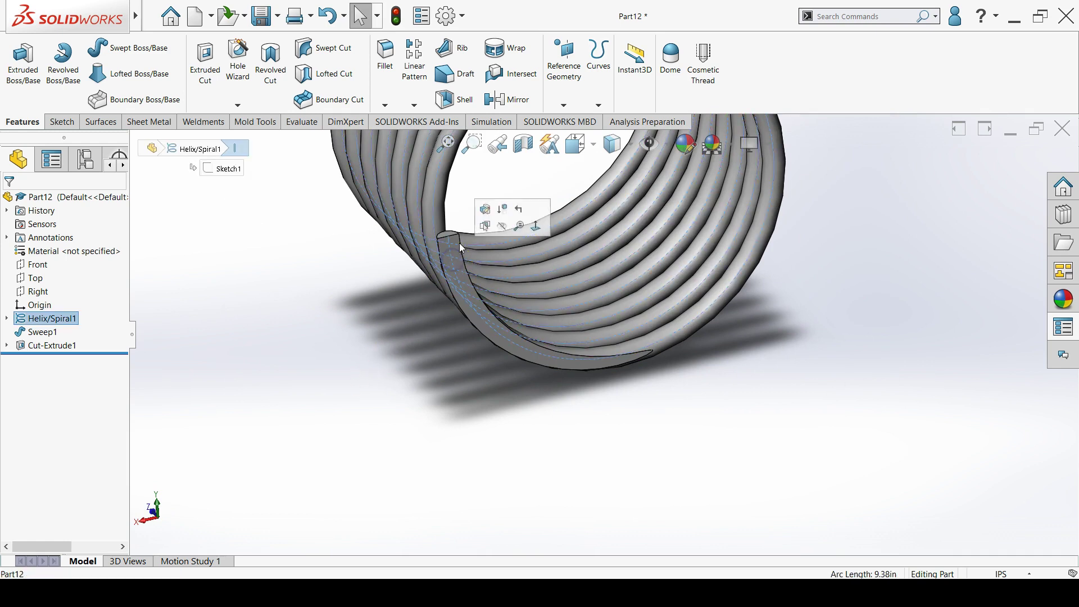
pyautogui.click(501, 228)
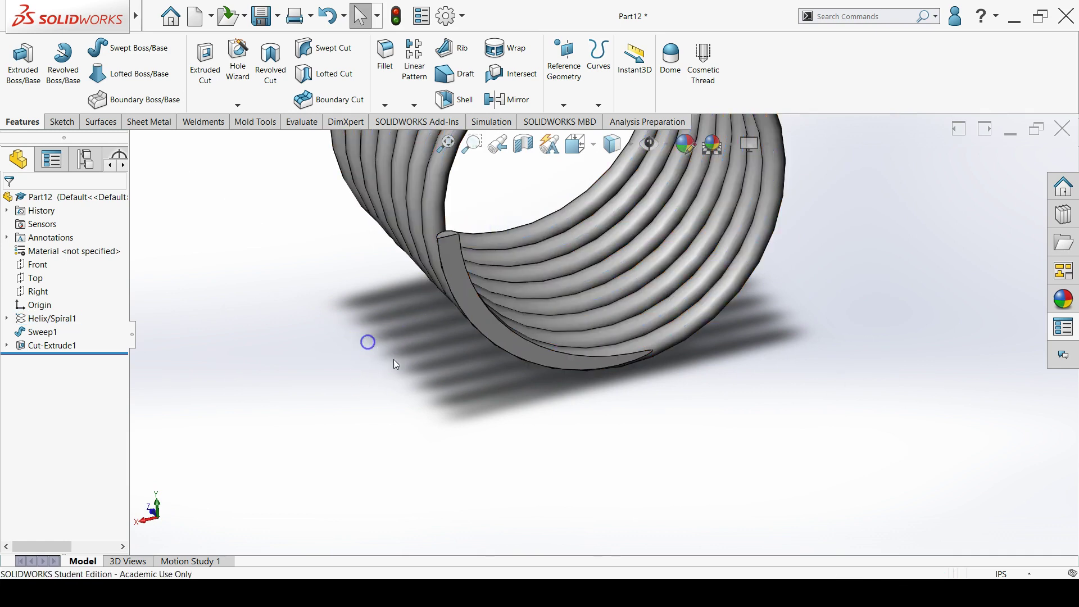
# Create a reference point at the centre of the circular face on the spring's unground end.
pyautogui.scroll(6, 622, 391)
pyautogui.scroll(-3, 619, 269)
pyautogui.moveTo(618, 269); pyautogui.dragTo(712, 252, button='middle')
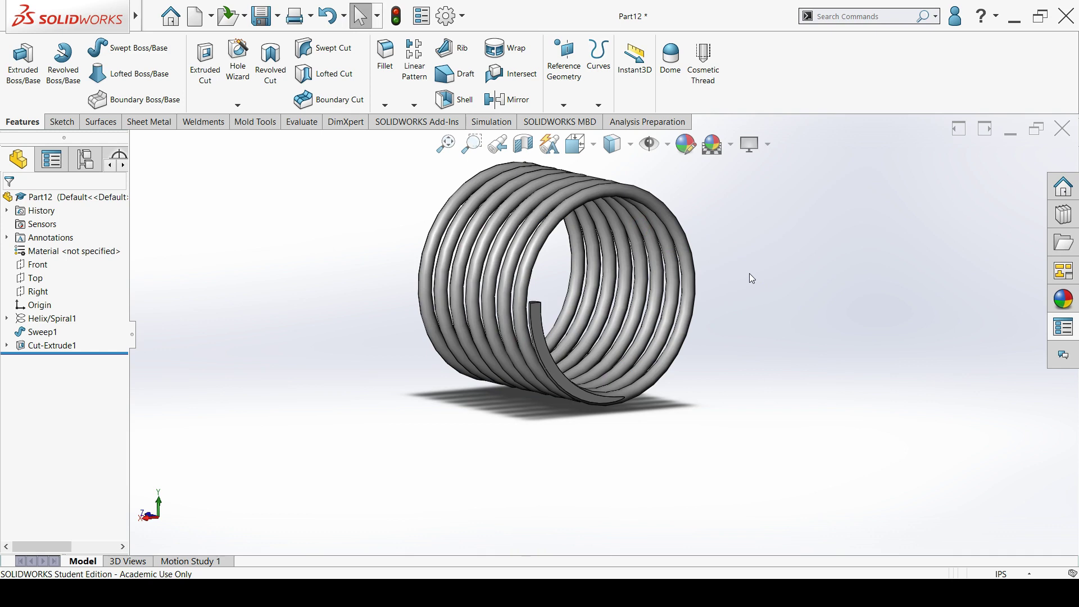
pyautogui.click(576, 100)
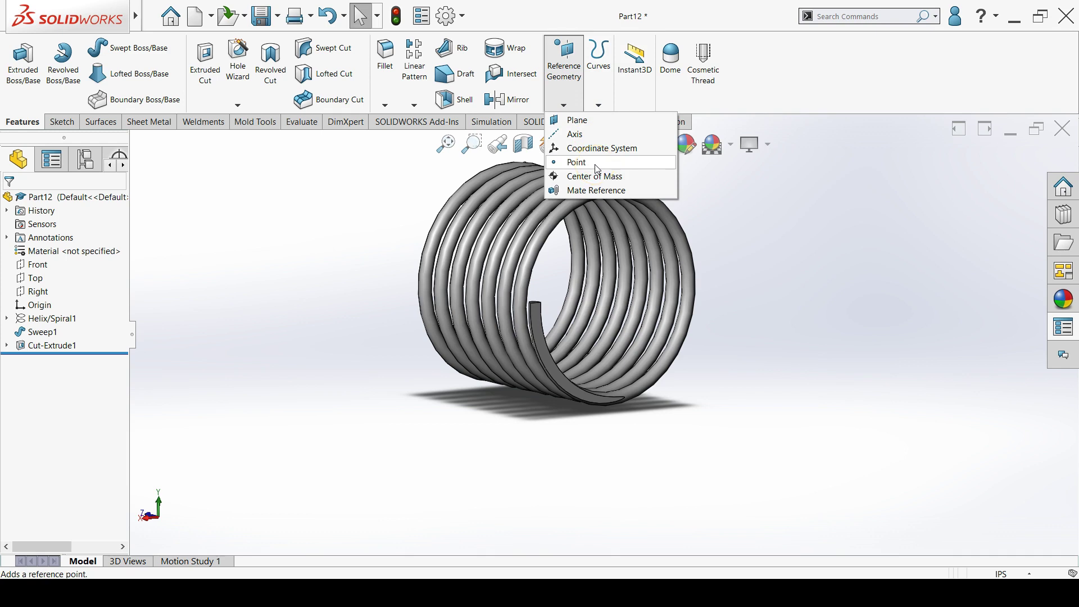
pyautogui.click(566, 168)
pyautogui.click(389, 226)
pyautogui.moveTo(389, 226); pyautogui.dragTo(453, 279, button='middle')
pyautogui.click(446, 193)
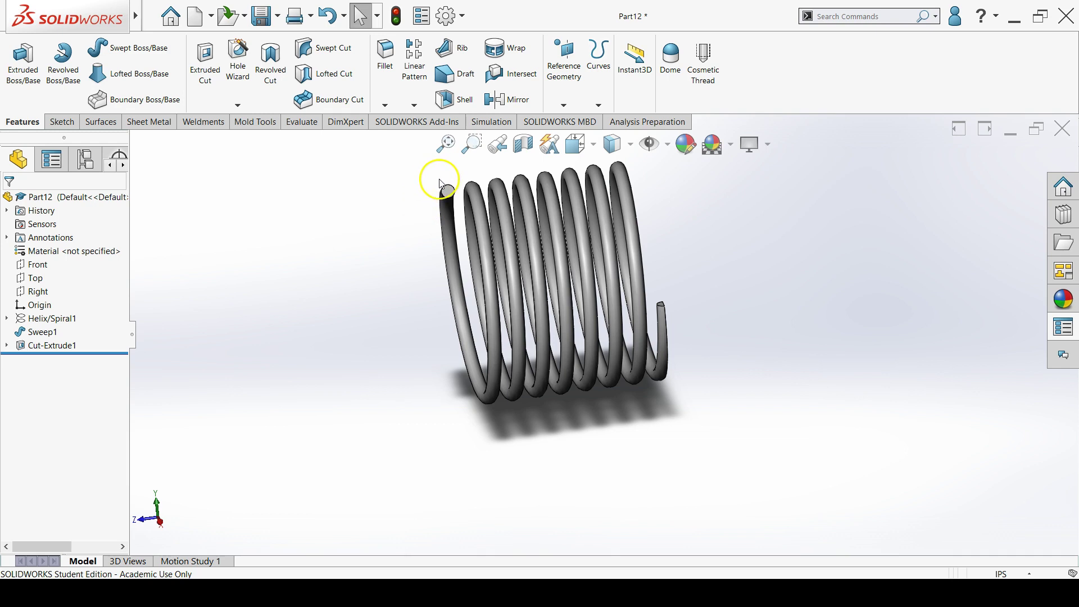
pyautogui.click(563, 105)
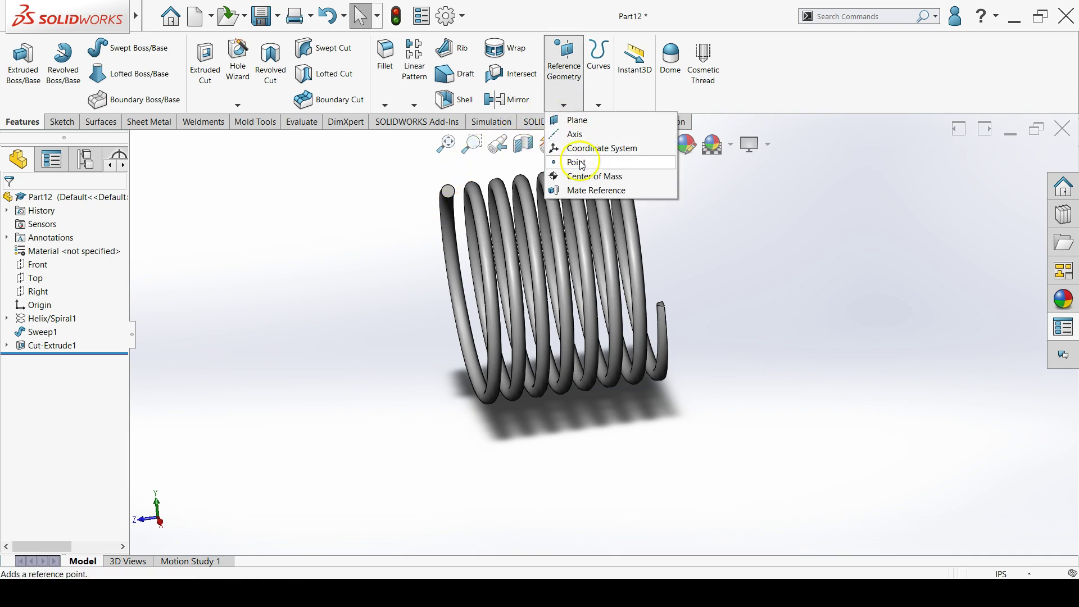
pyautogui.click(602, 163)
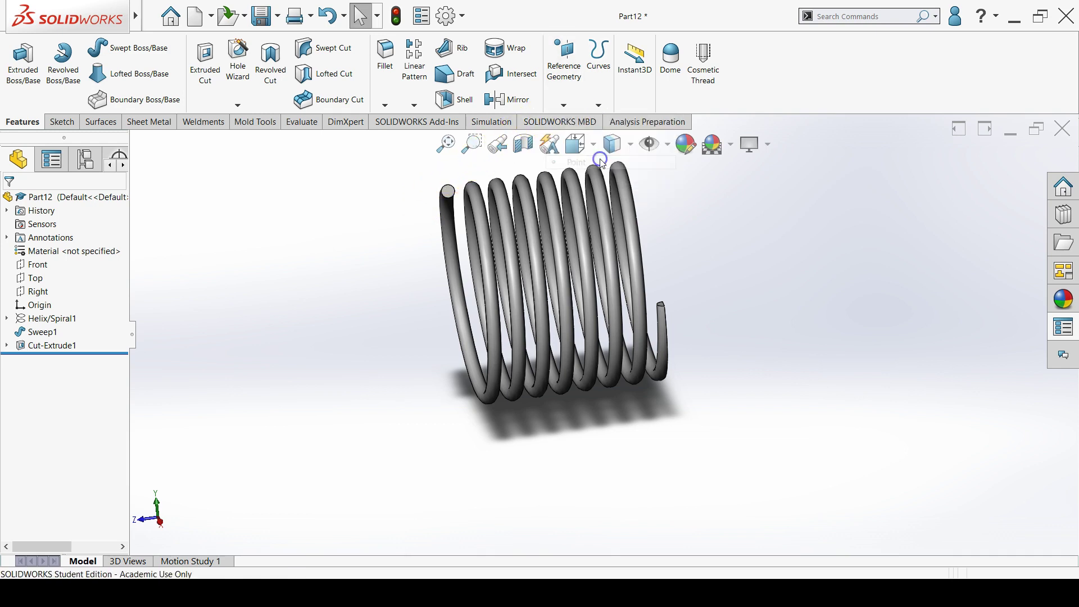
pyautogui.scroll(-5, 475, 193)
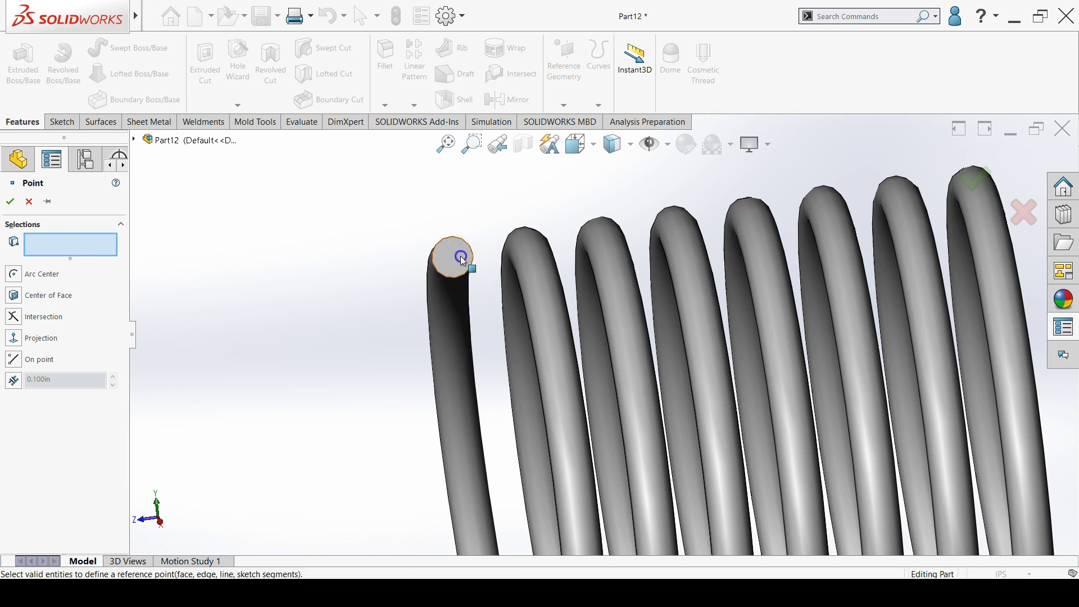
pyautogui.click(462, 260)
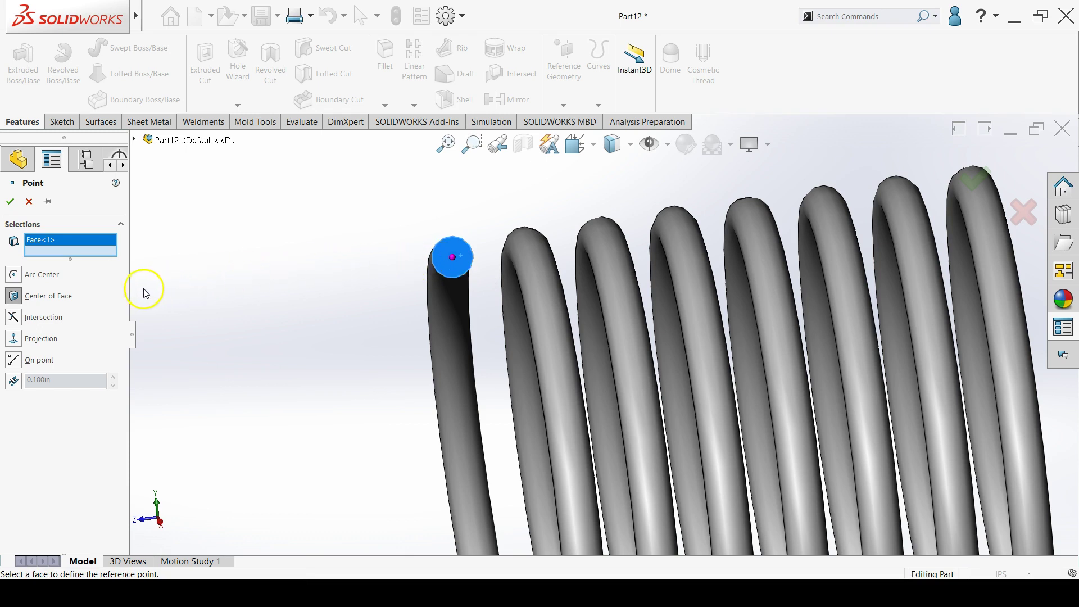
pyautogui.click(11, 202)
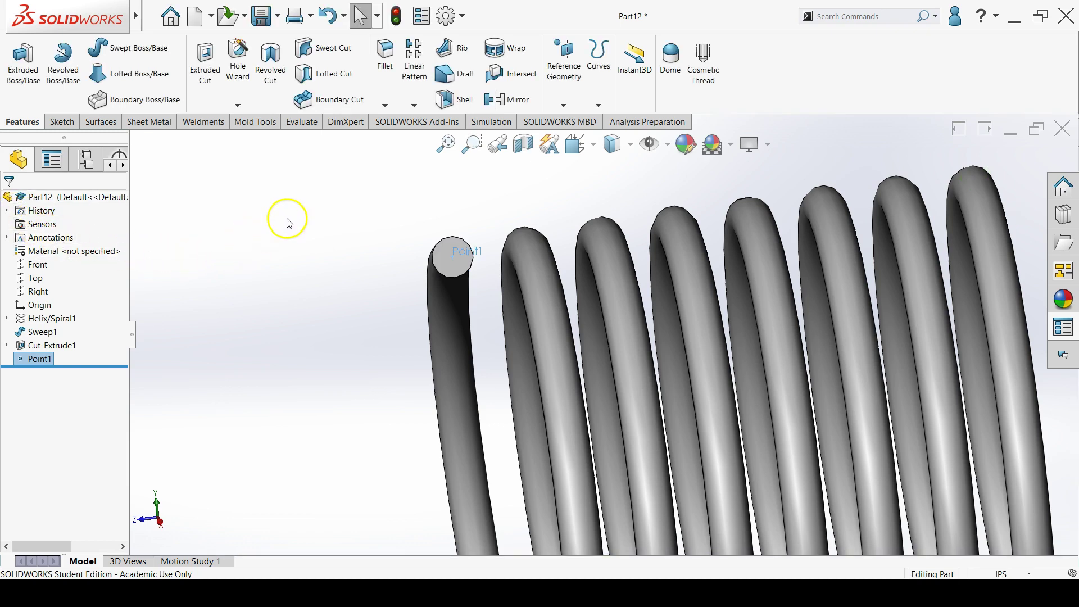
# Create a reference plane coincident with the wire-end reference point and parallel to the Front plane.
pyautogui.click(568, 106)
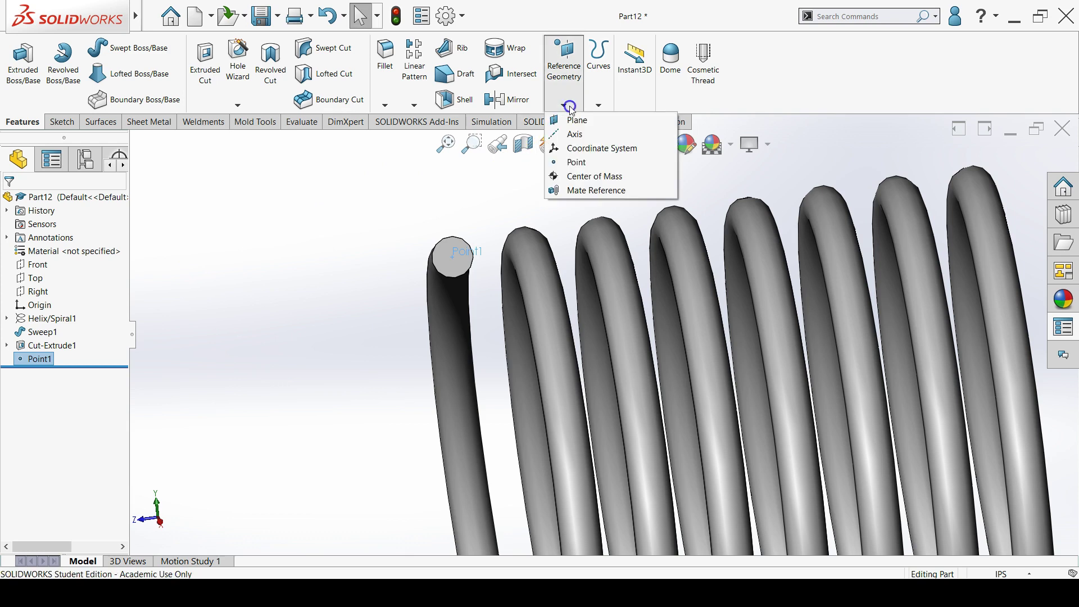
pyautogui.click(601, 120)
pyautogui.scroll(-5, 356, 310)
pyautogui.moveTo(349, 323); pyautogui.dragTo(370, 304, button='middle')
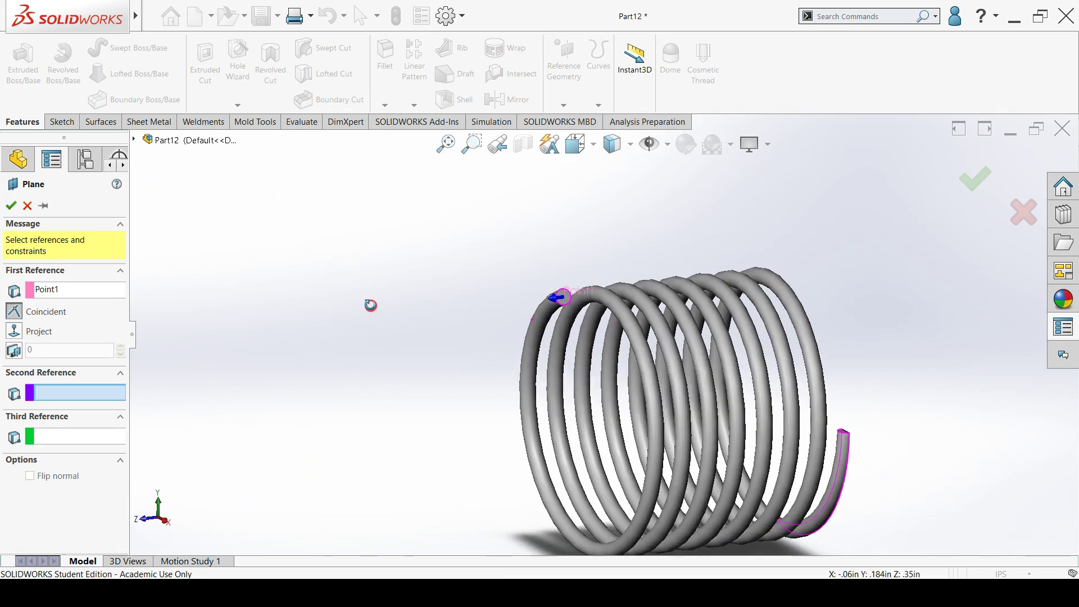
pyautogui.click(135, 139)
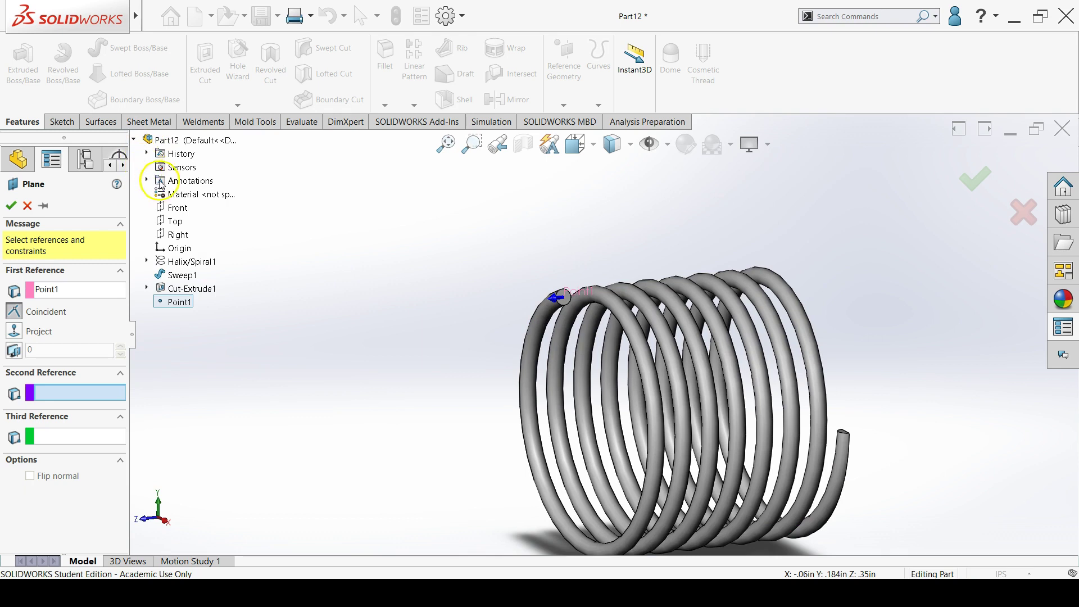
pyautogui.click(175, 208)
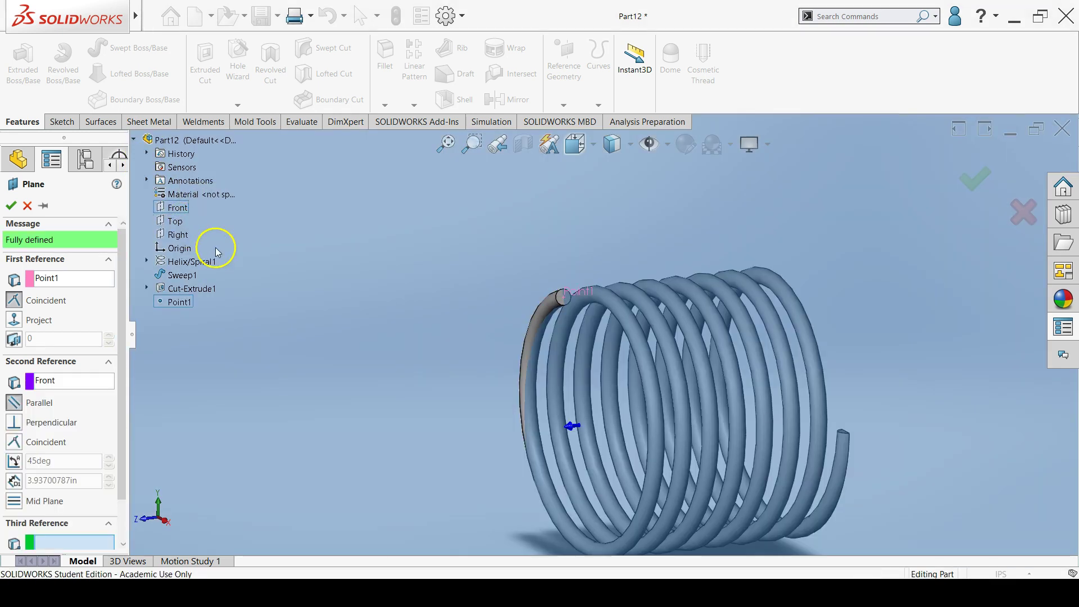
pyautogui.scroll(10, 458, 333)
pyautogui.moveTo(570, 359); pyautogui.dragTo(571, 336, button='middle')
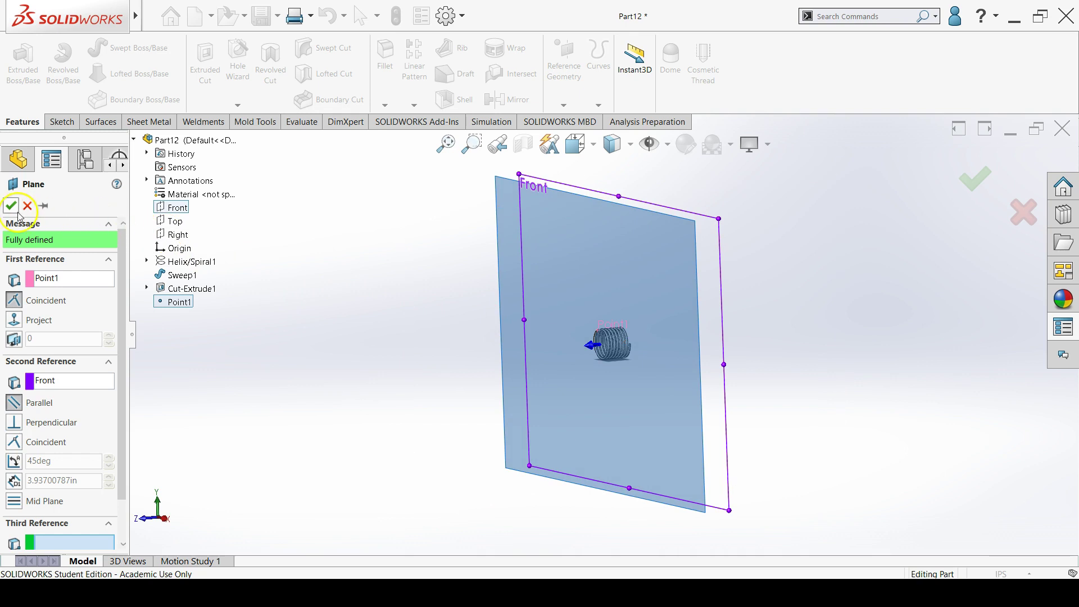
pyautogui.click(10, 206)
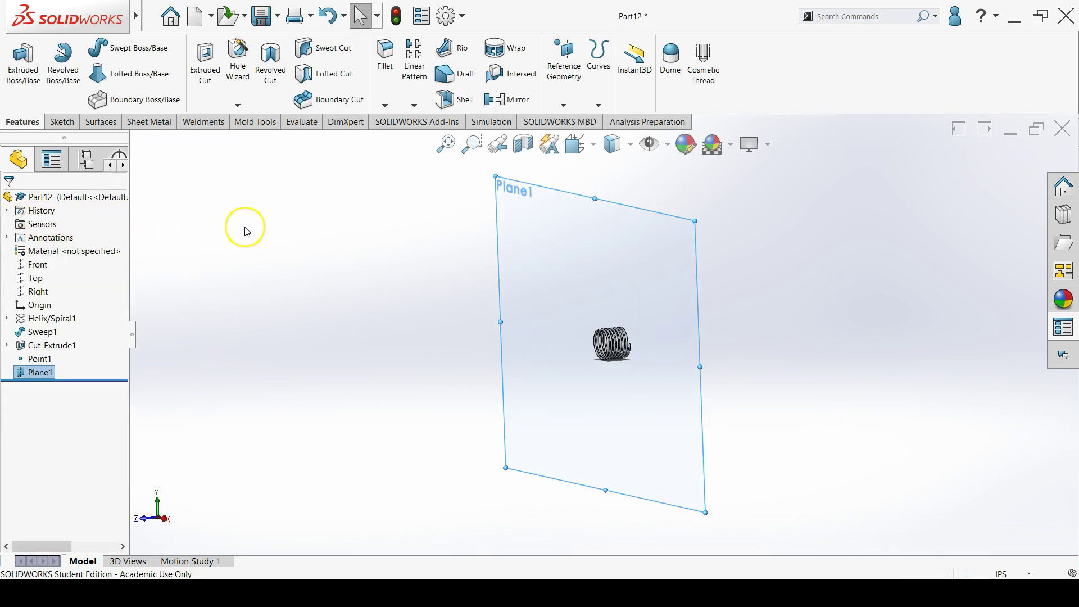
# Open a sketch on the new reference plane and create intersection curves from the outer face of the spring wire.
pyautogui.rightClick(515, 225)
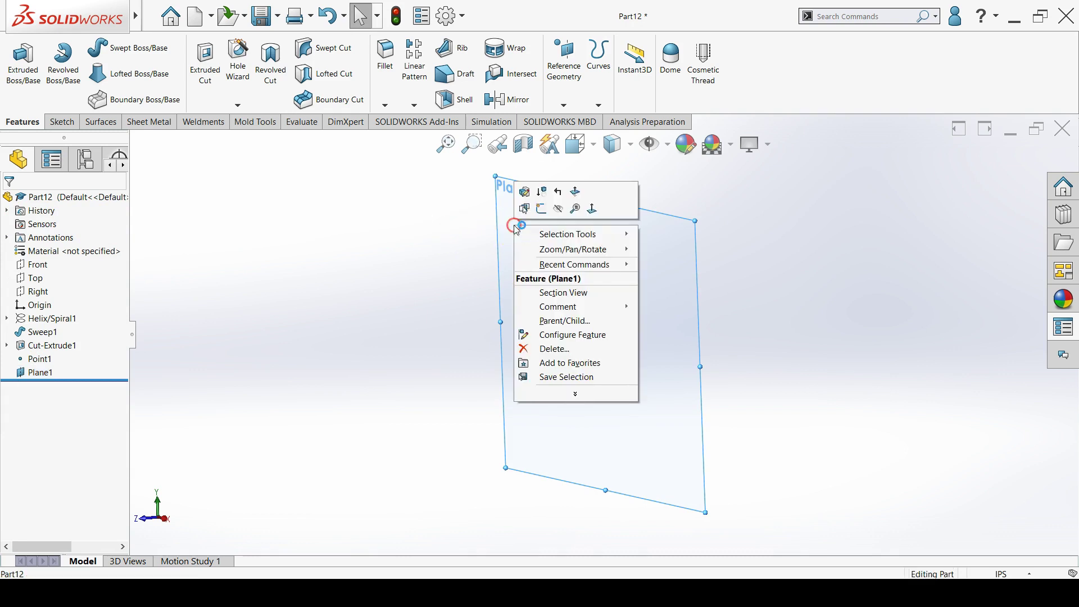
pyautogui.click(541, 208)
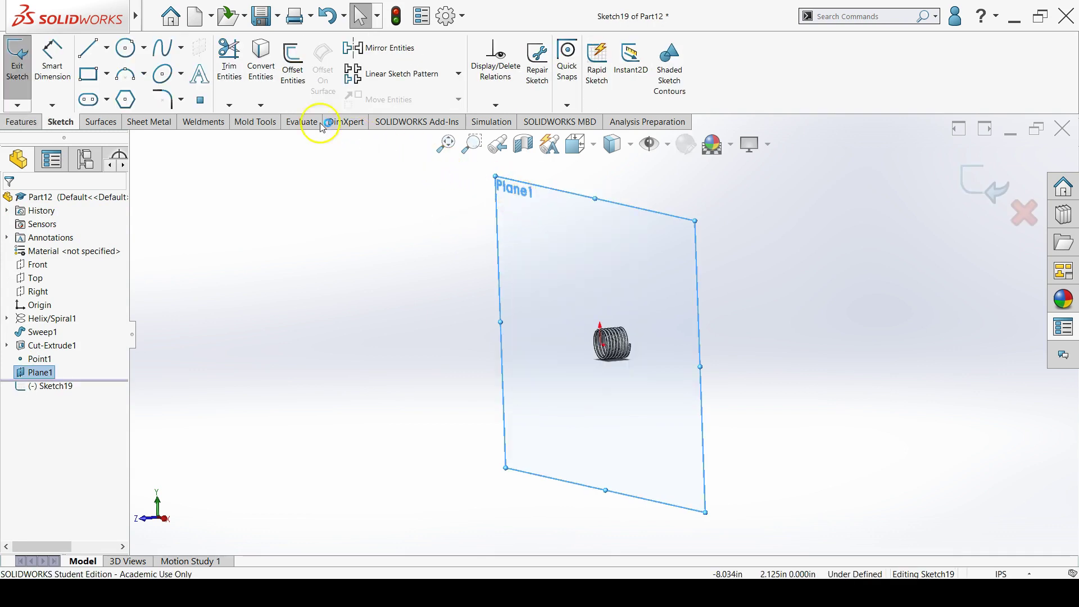
pyautogui.click(263, 107)
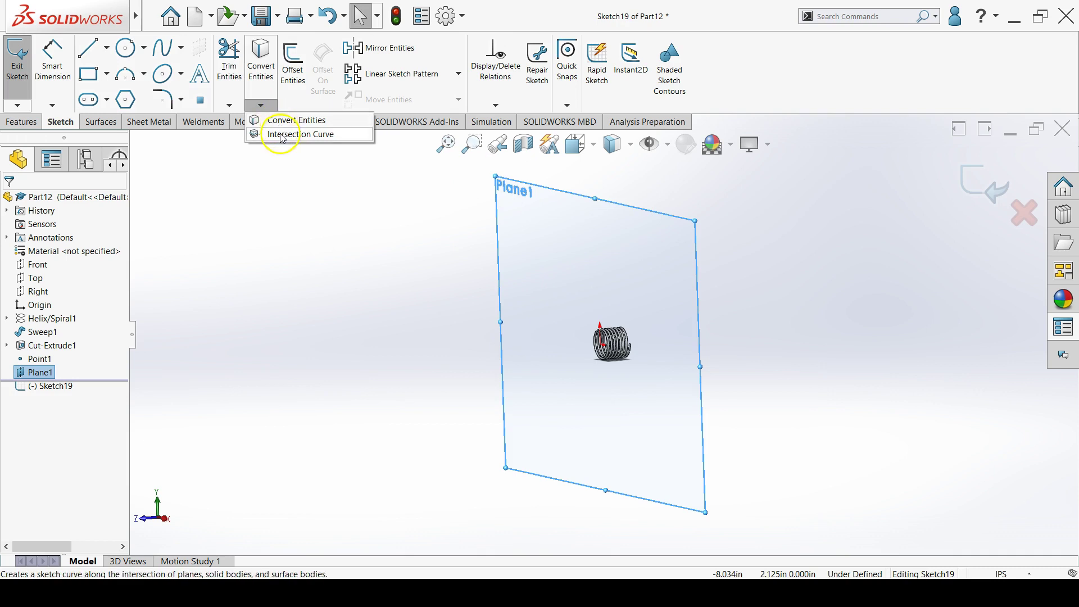
pyautogui.click(348, 140)
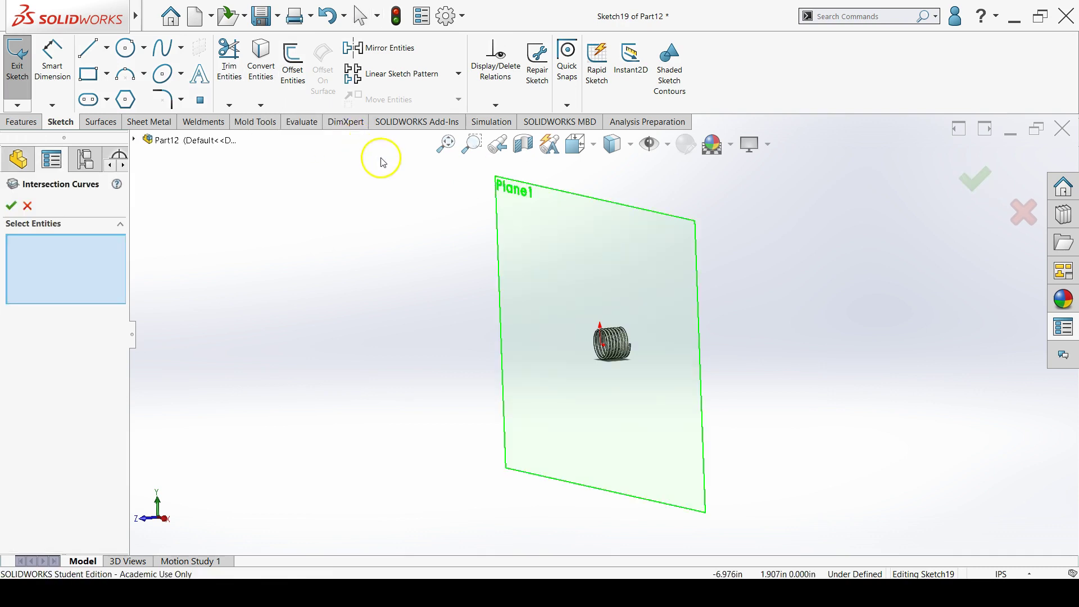
pyautogui.scroll(-8, 638, 272)
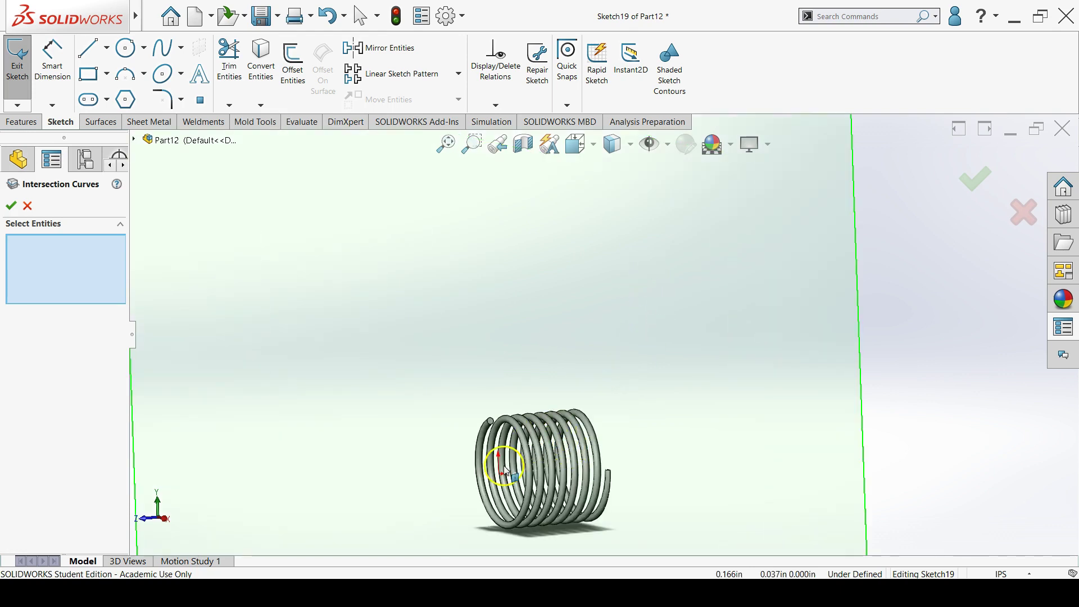
pyautogui.scroll(-4, 504, 470)
pyautogui.click(552, 411)
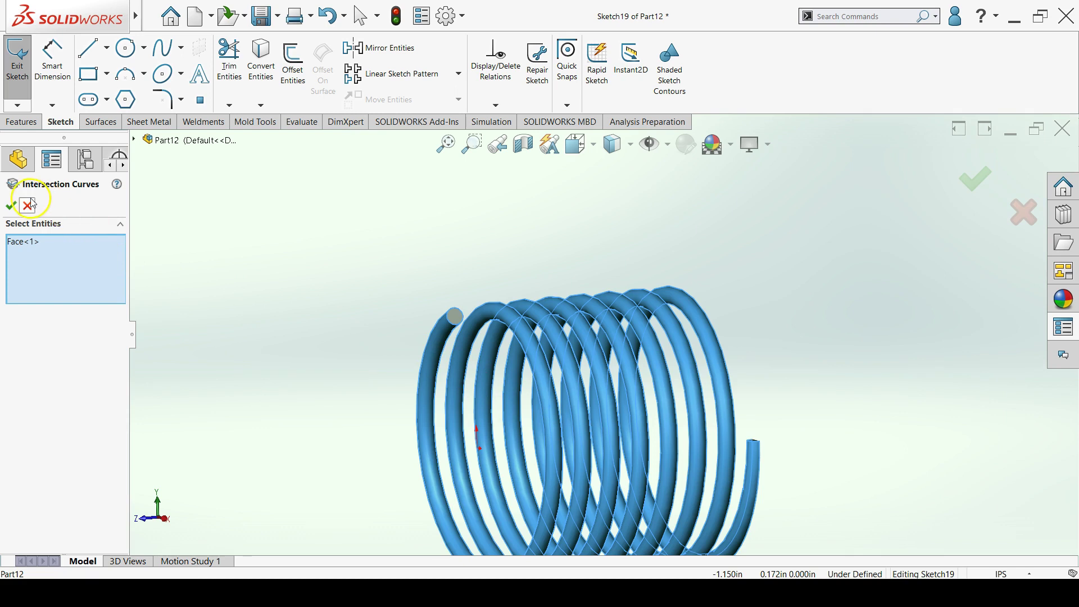
pyautogui.click(10, 207)
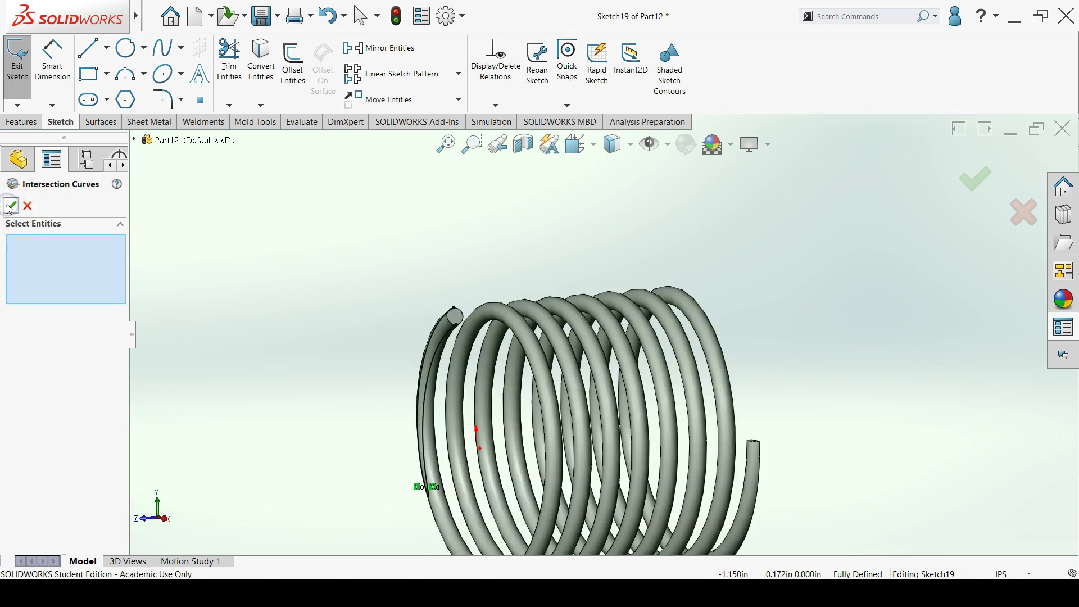
pyautogui.click(10, 206)
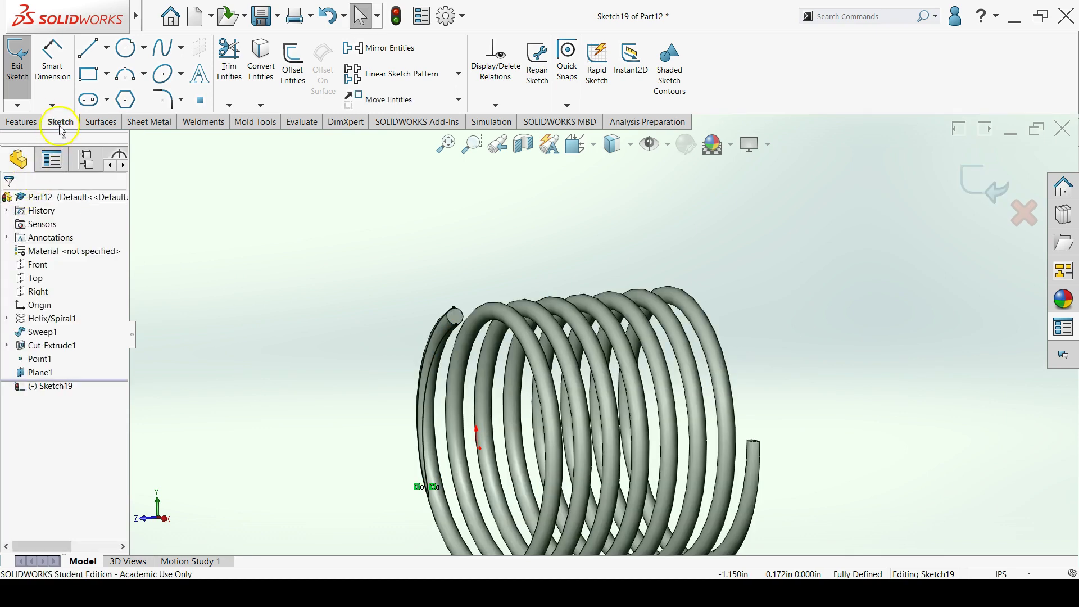
# Close the intersection-curve profile with a line across the circular wire-end face, joining the open ends of the two curves.
pyautogui.click(90, 52)
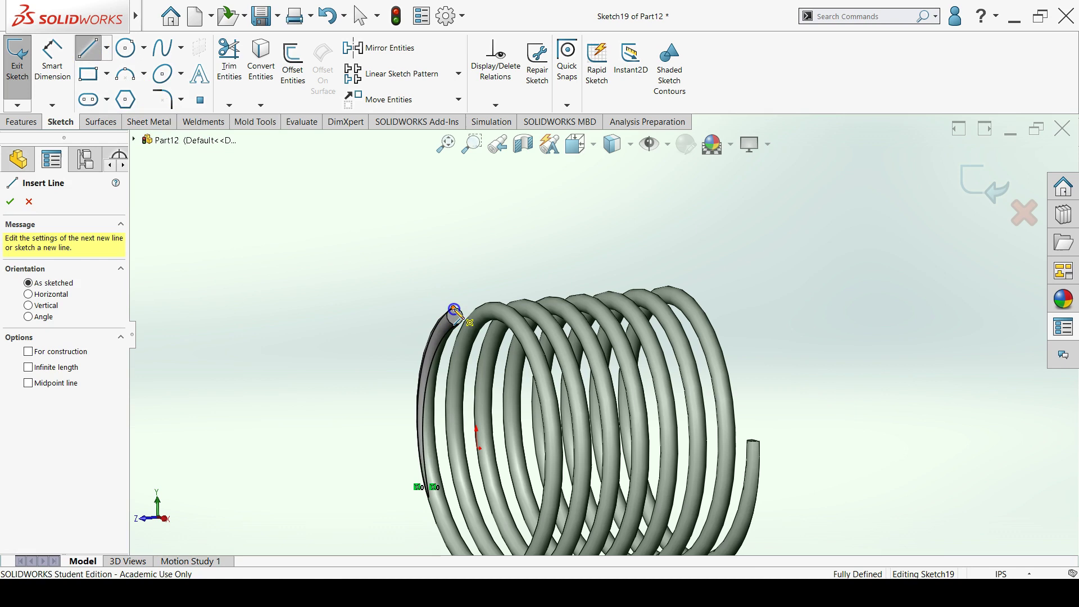
pyautogui.click(453, 311)
pyautogui.click(458, 330)
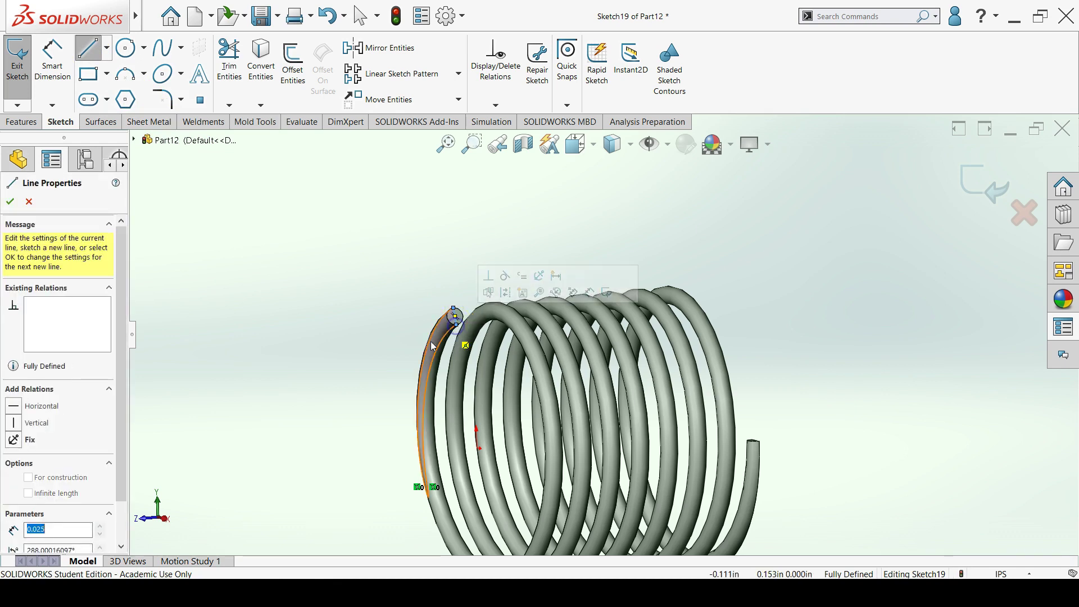
pyautogui.rightClick(357, 377)
pyautogui.click(391, 386)
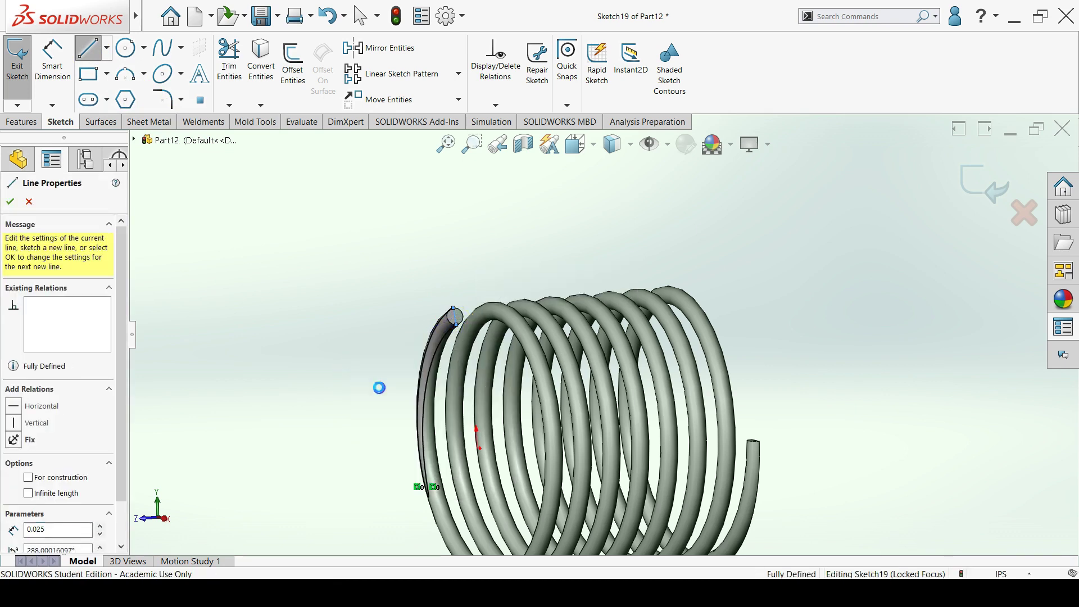
# Cut-extrude the closed profile Through All in the reversed direction, outward from the spring, to grind the wire end flat.
pyautogui.scroll(-5, 458, 320)
pyautogui.moveTo(497, 321); pyautogui.dragTo(499, 345, button='middle')
pyautogui.scroll(5, 499, 347)
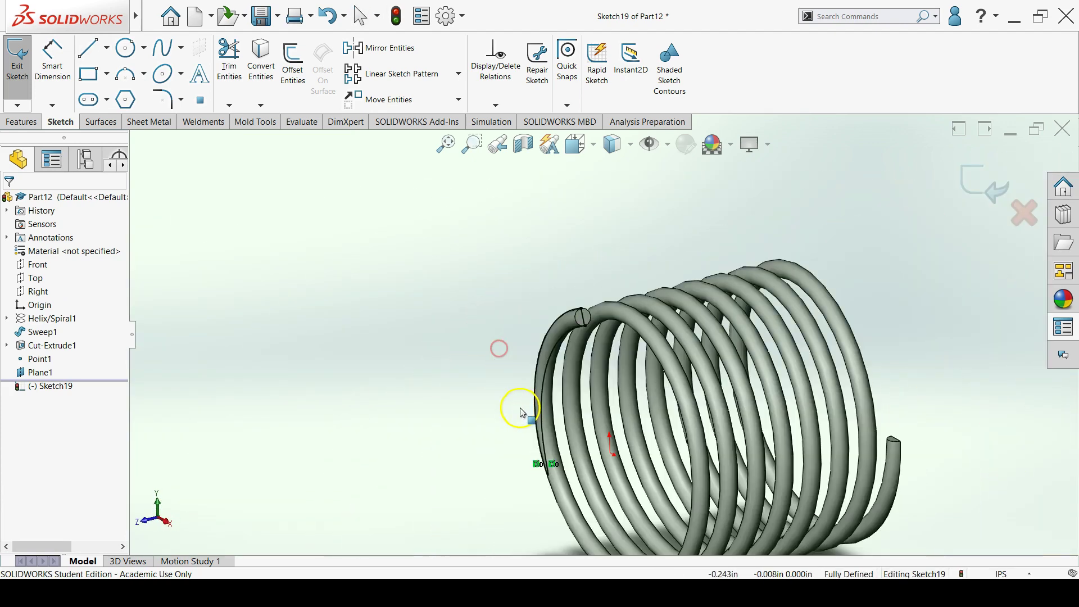
pyautogui.scroll(-5, 585, 470)
pyautogui.moveTo(585, 473)
pyautogui.mouseDown(button='middle')
pyautogui.moveTo(637, 458)
pyautogui.moveTo(591, 462)
pyautogui.mouseUp(button='middle')
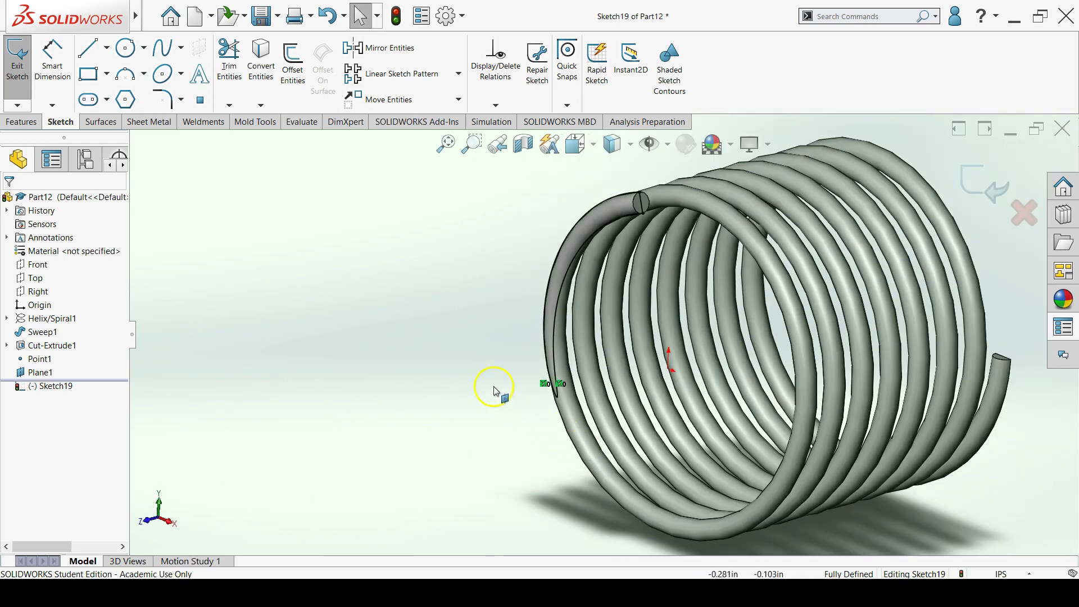
pyautogui.click(22, 121)
pyautogui.click(203, 76)
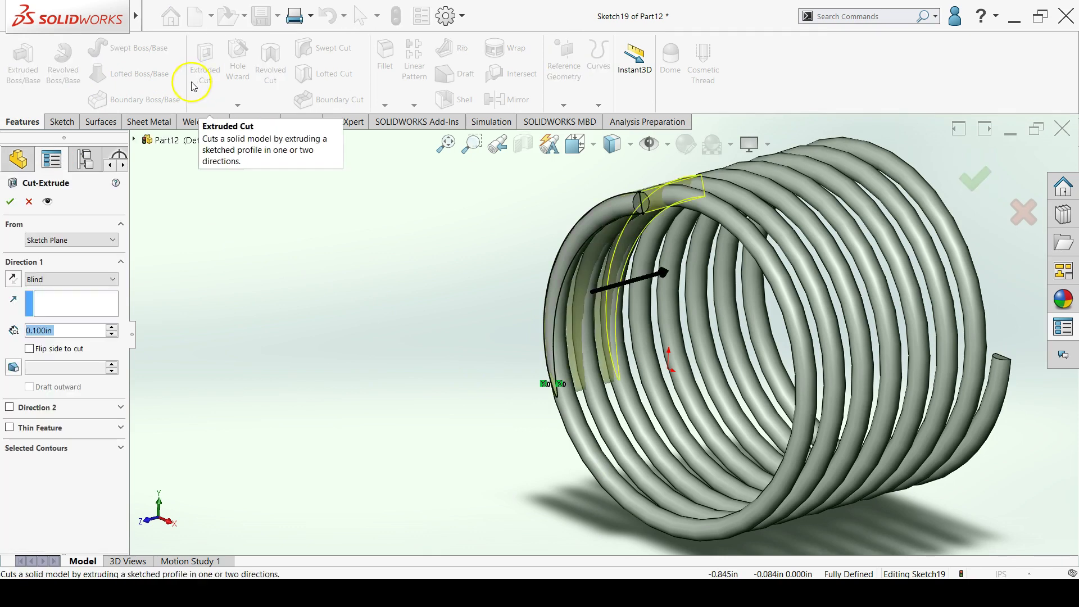
pyautogui.click(106, 278)
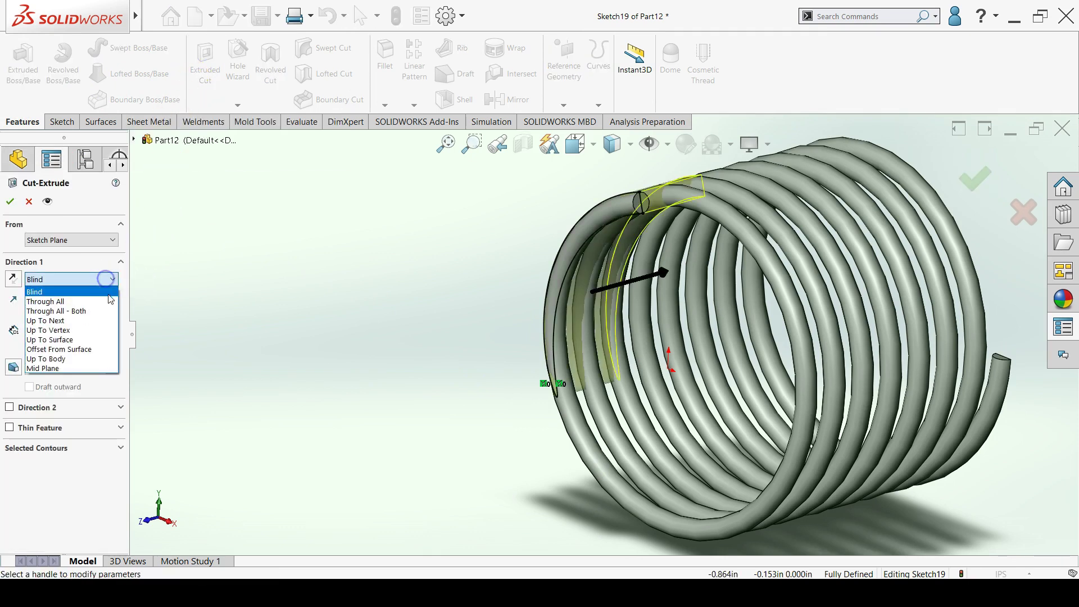
pyautogui.click(106, 302)
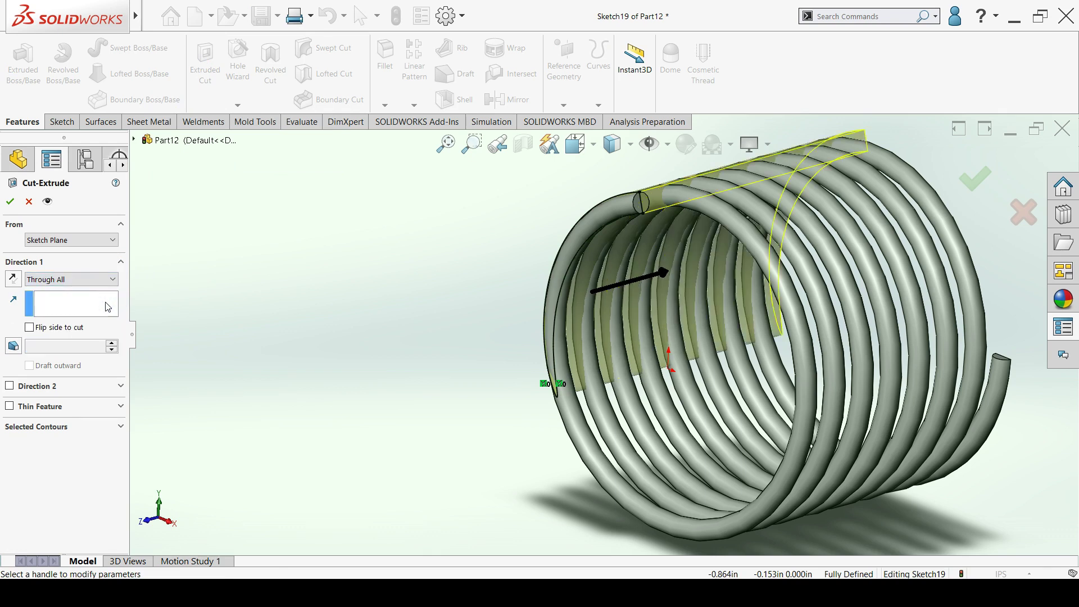
pyautogui.click(13, 279)
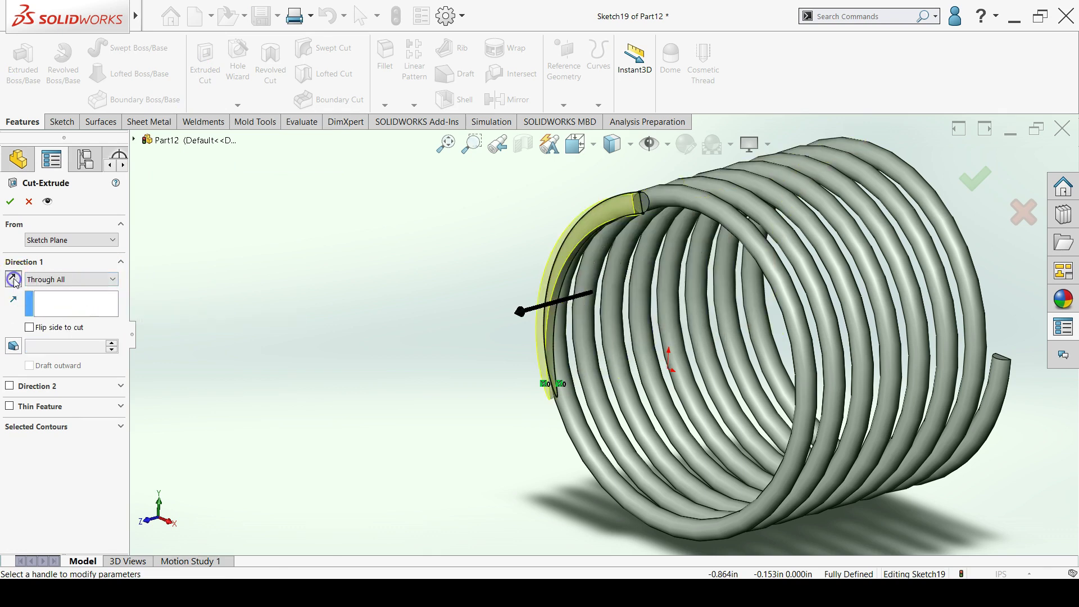
pyautogui.click(9, 202)
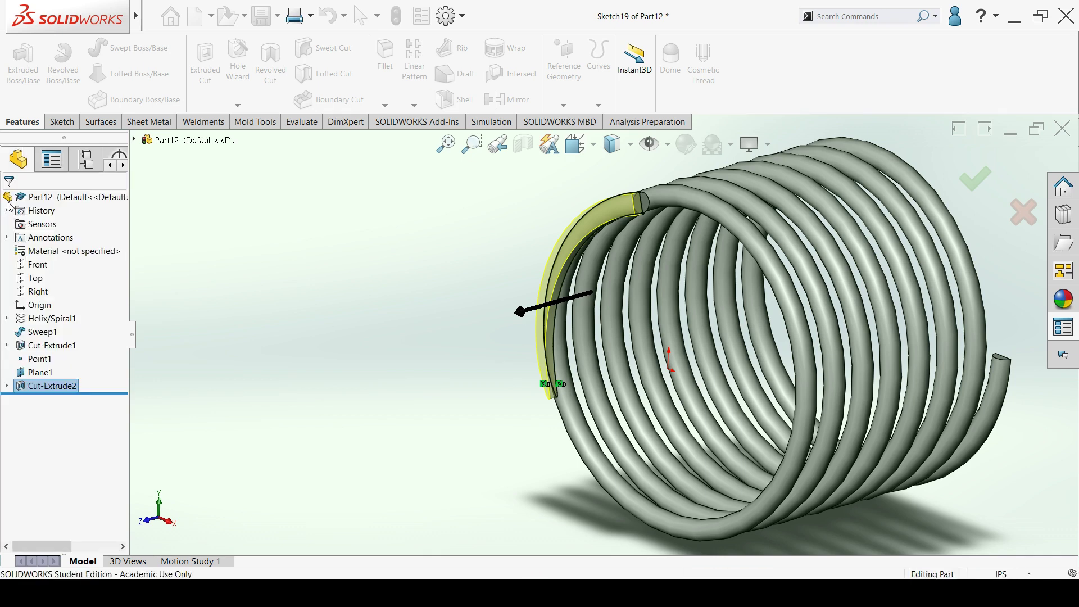
# Hide the reference plane at the newly ground end of the spring.
pyautogui.scroll(10, 332, 313)
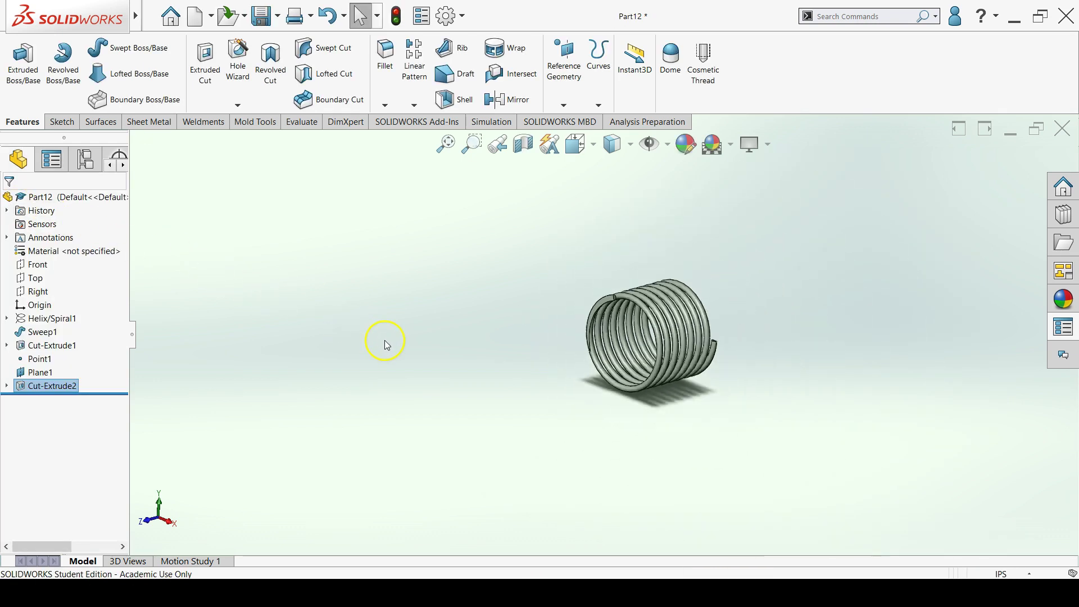
pyautogui.click(381, 343)
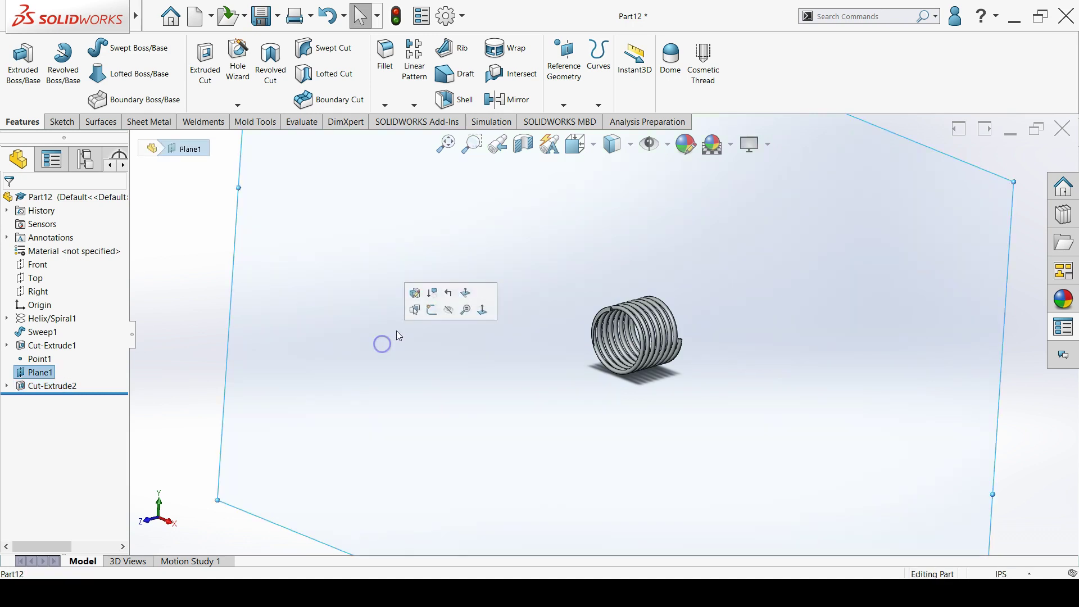
pyautogui.click(449, 310)
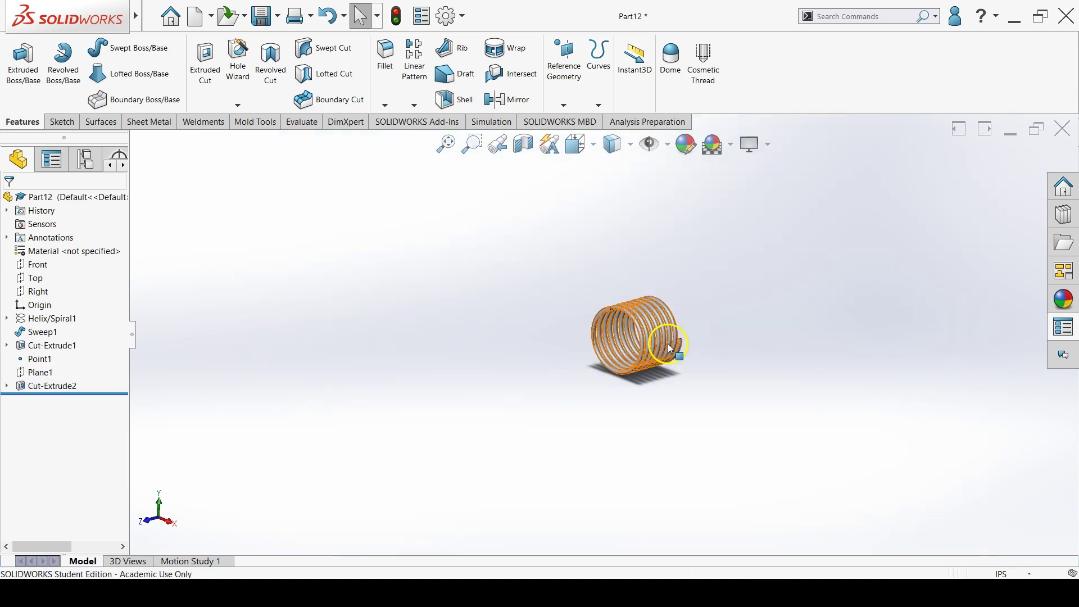
# Examine both ground ends of the spring in the front, back, left, right and isometric views.
pyautogui.scroll(-6, 641, 329)
pyautogui.moveTo(637, 325); pyautogui.dragTo(629, 257, button='middle')
pyautogui.hotkey('ctrl', '1')
pyautogui.hotkey('ctrl', '2')
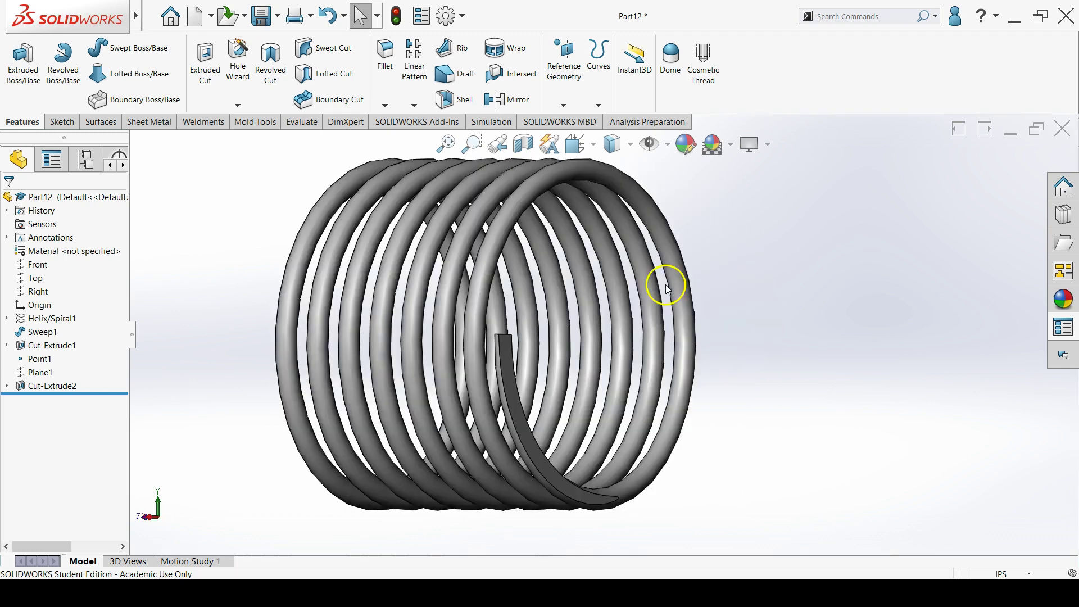
pyautogui.hotkey('ctrl', '3')
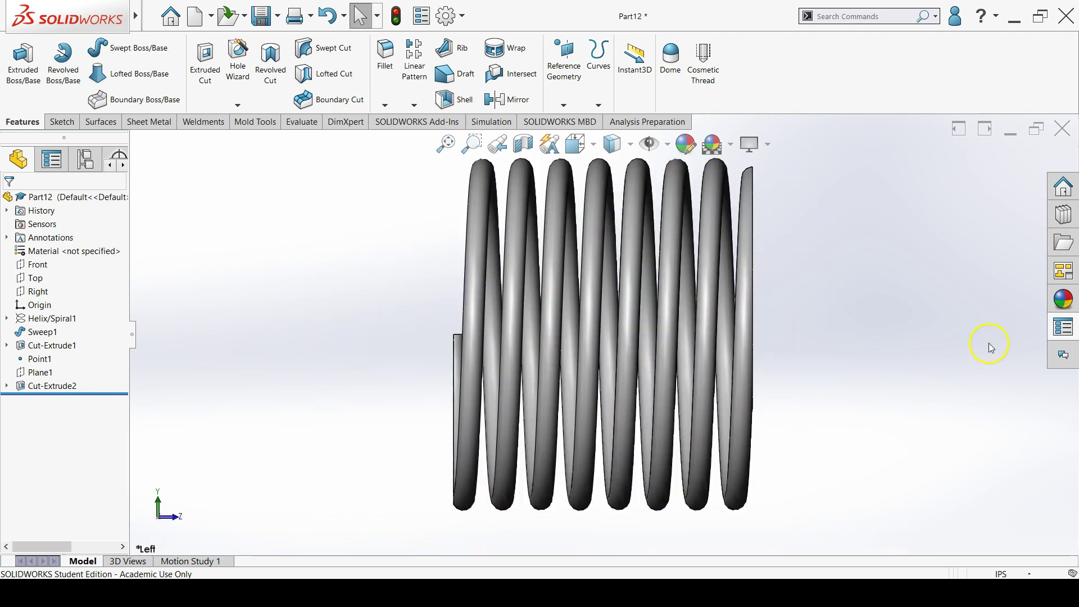
pyautogui.hotkey('ctrl', '4')
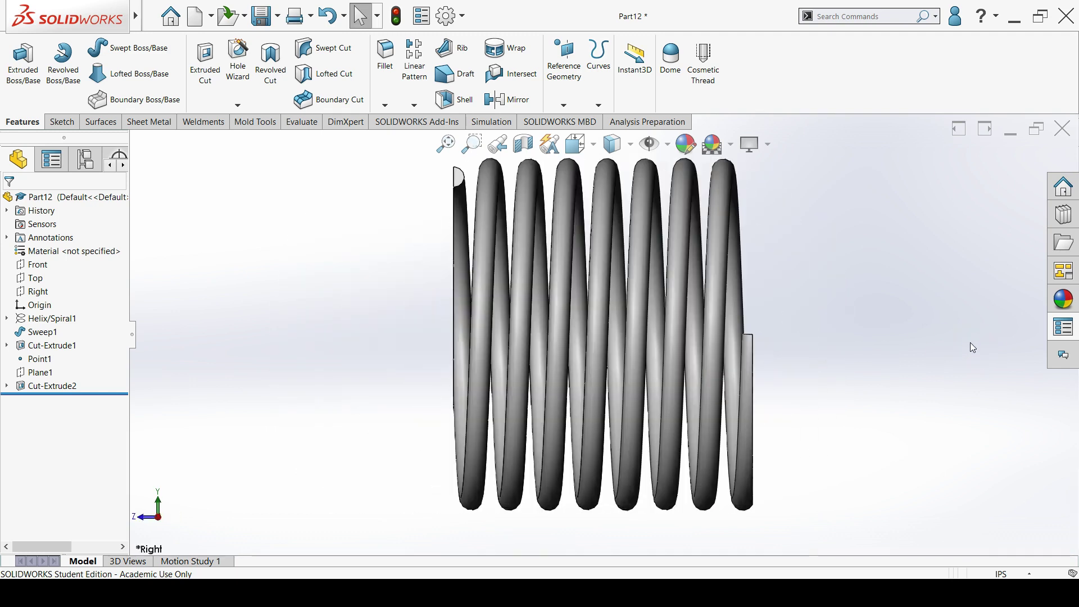
pyautogui.hotkey('ctrl', '7')
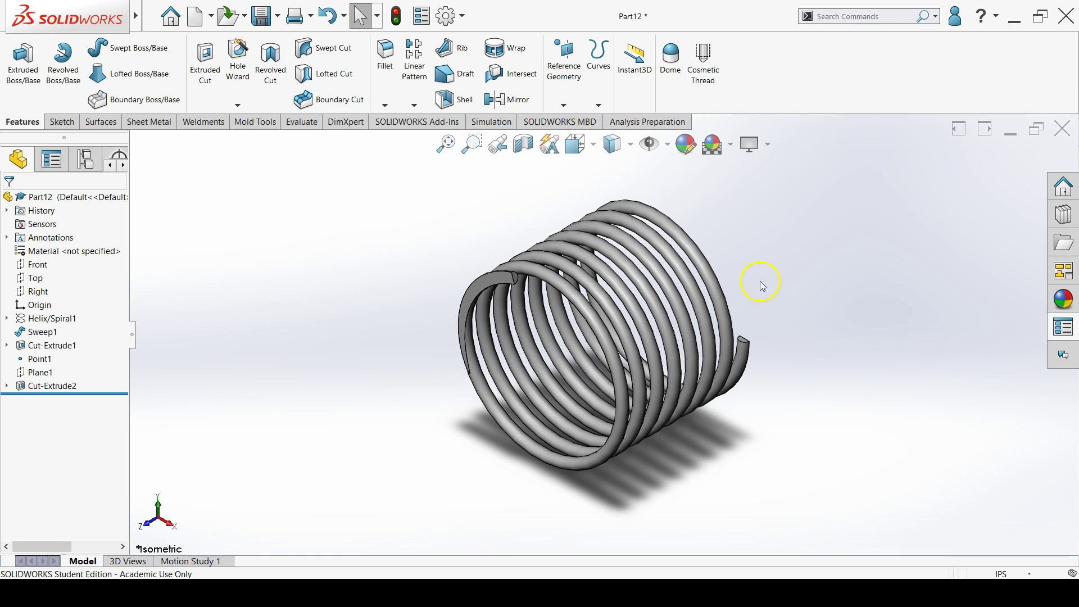
# Assign Alloy Steel from the SOLIDWORKS Materials steel library to the spring part.
pyautogui.rightClick(73, 254)
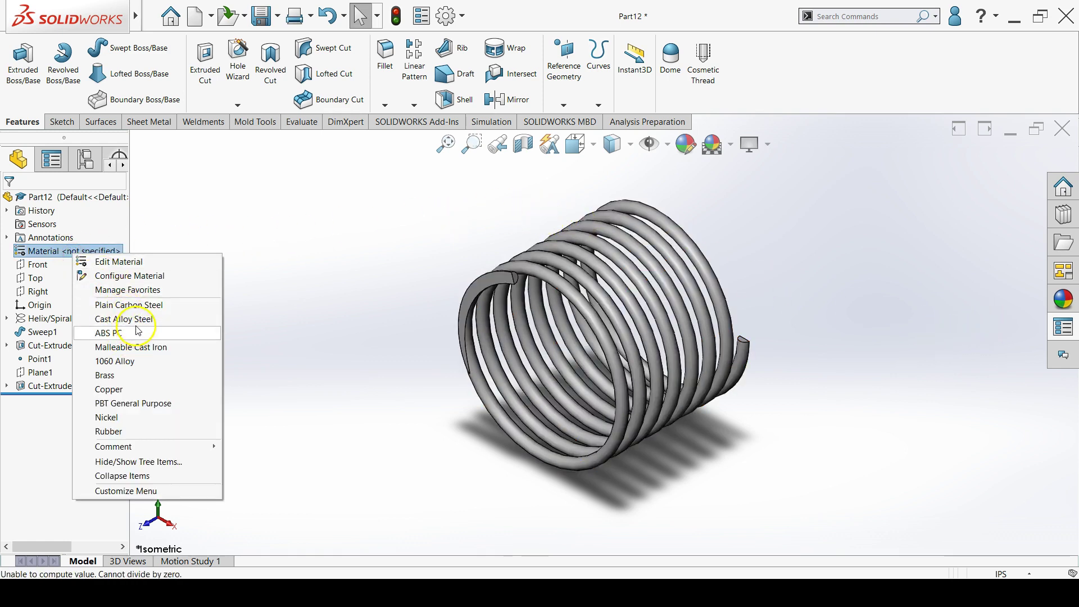
pyautogui.click(138, 262)
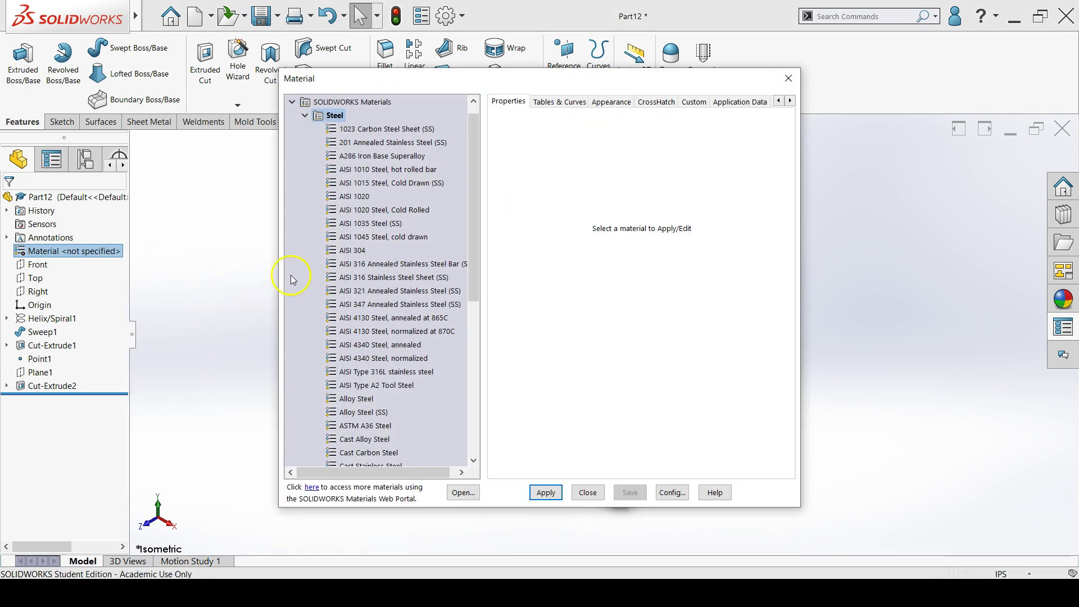
pyautogui.click(366, 400)
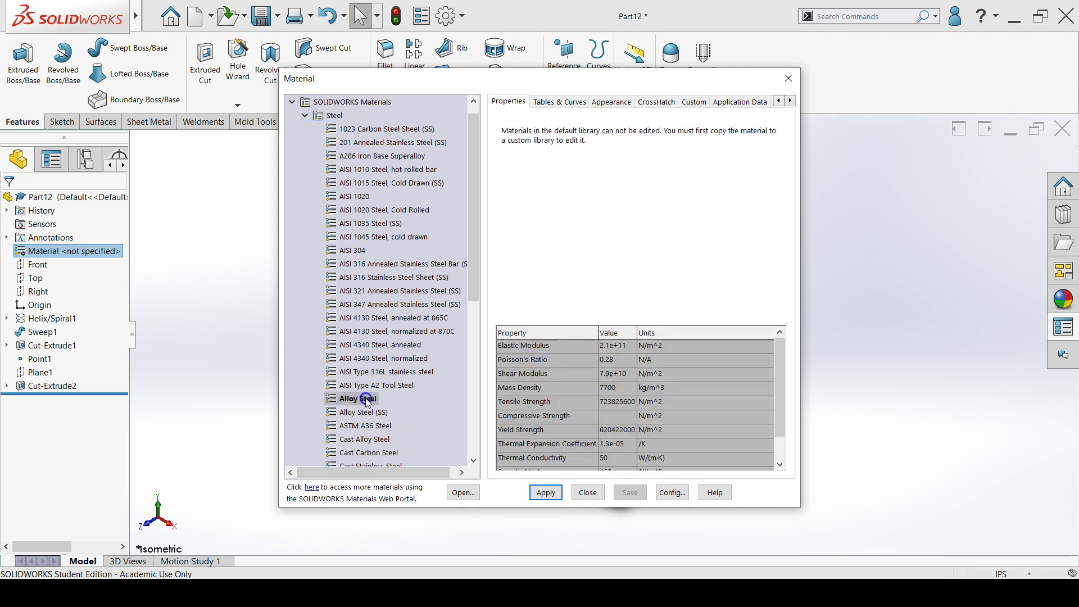
pyautogui.click(546, 492)
pyautogui.click(587, 493)
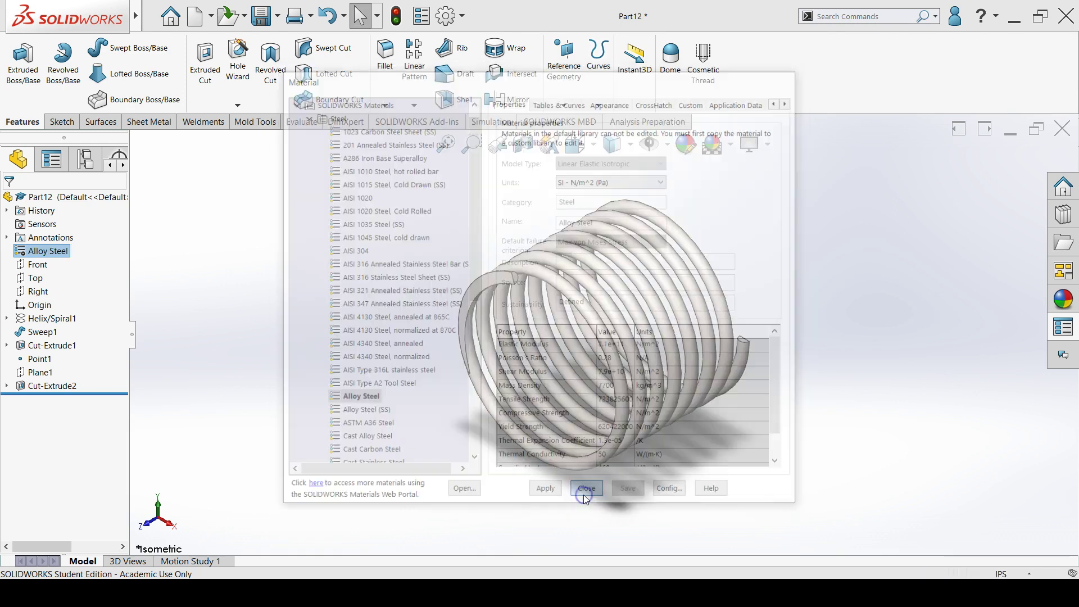